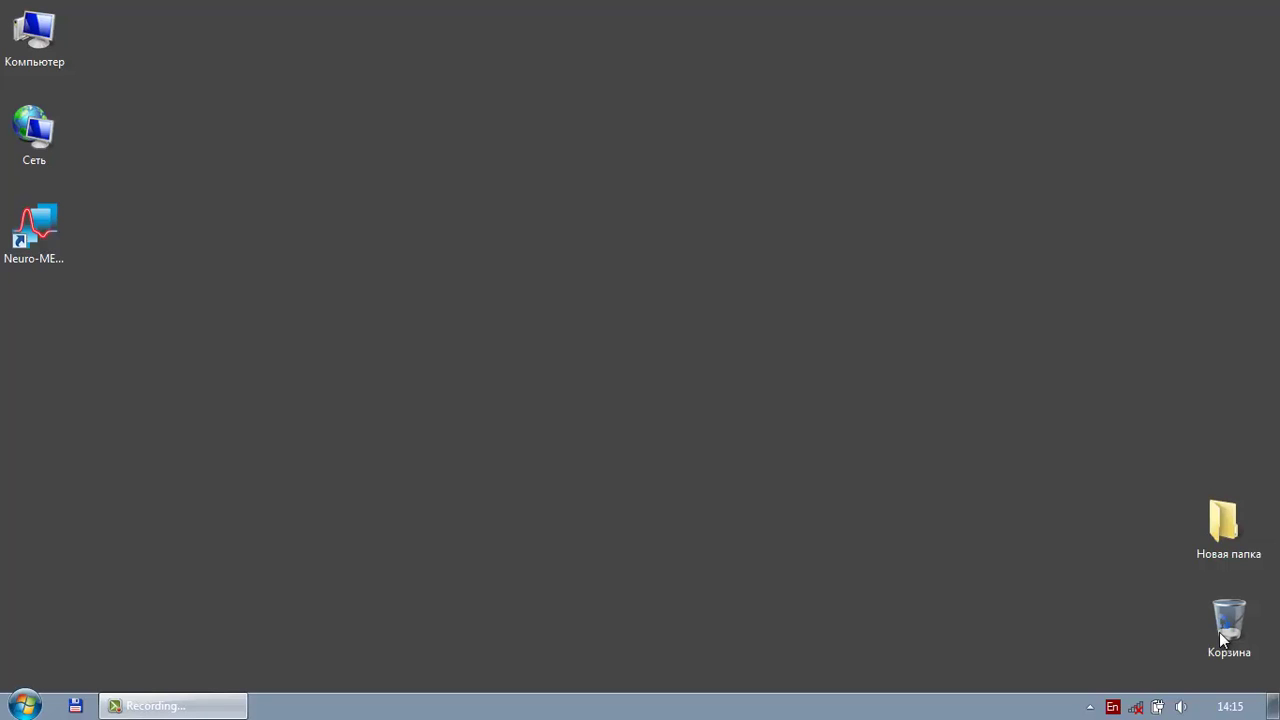
# Launch Neuro-MEP.NET from its desktop shortcut.
pyautogui.doubleClick(34, 240)
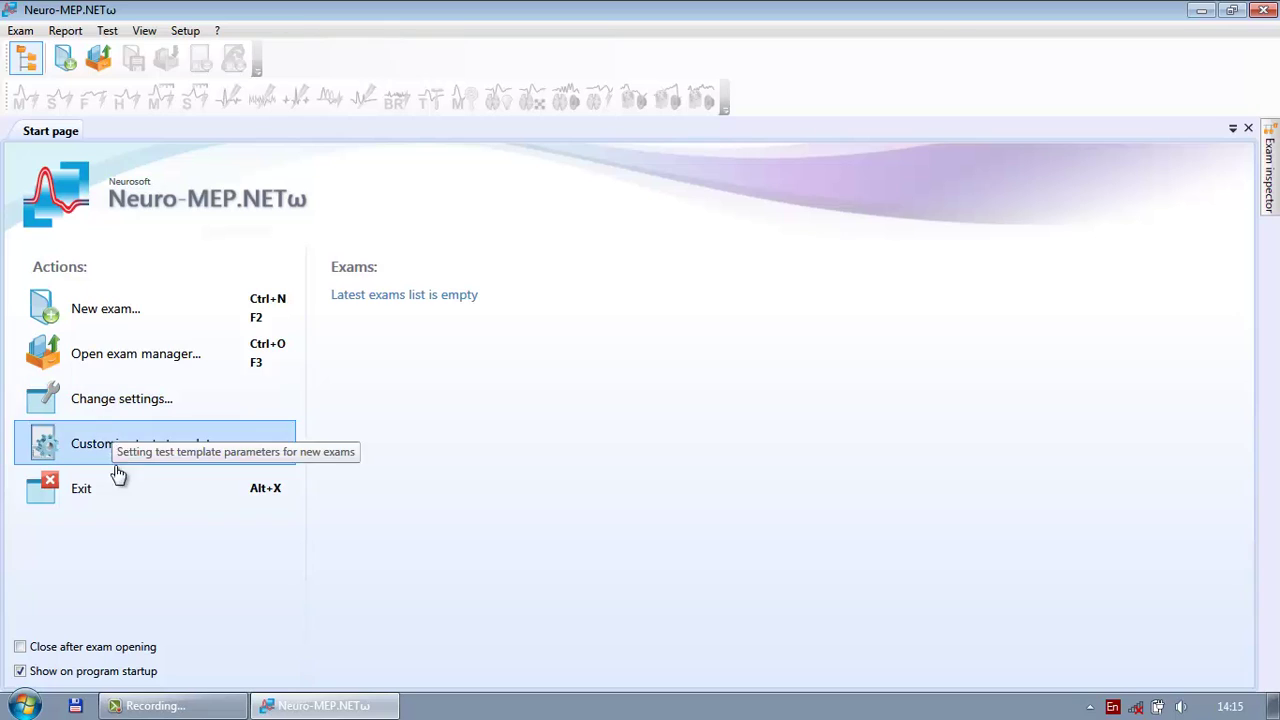
# Create a new exam with the patient's name and birth date, then confirm it.
pyautogui.click(112, 308)
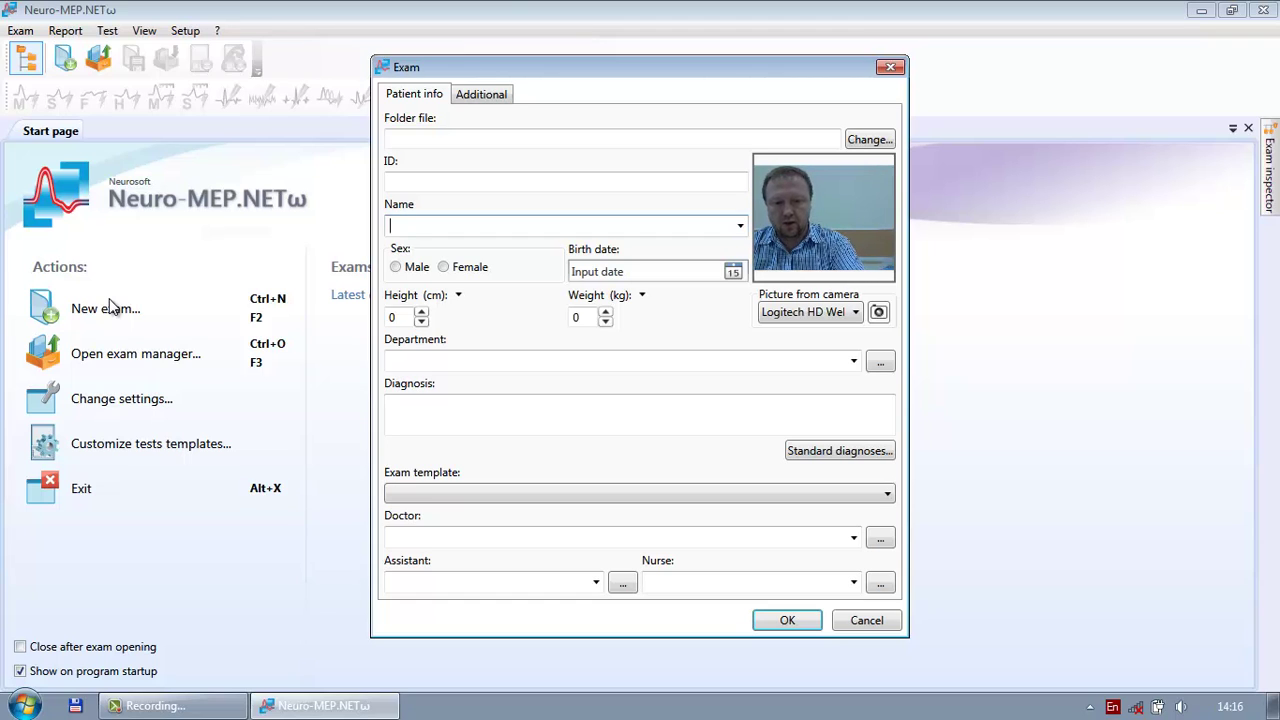
pyautogui.write('John ')
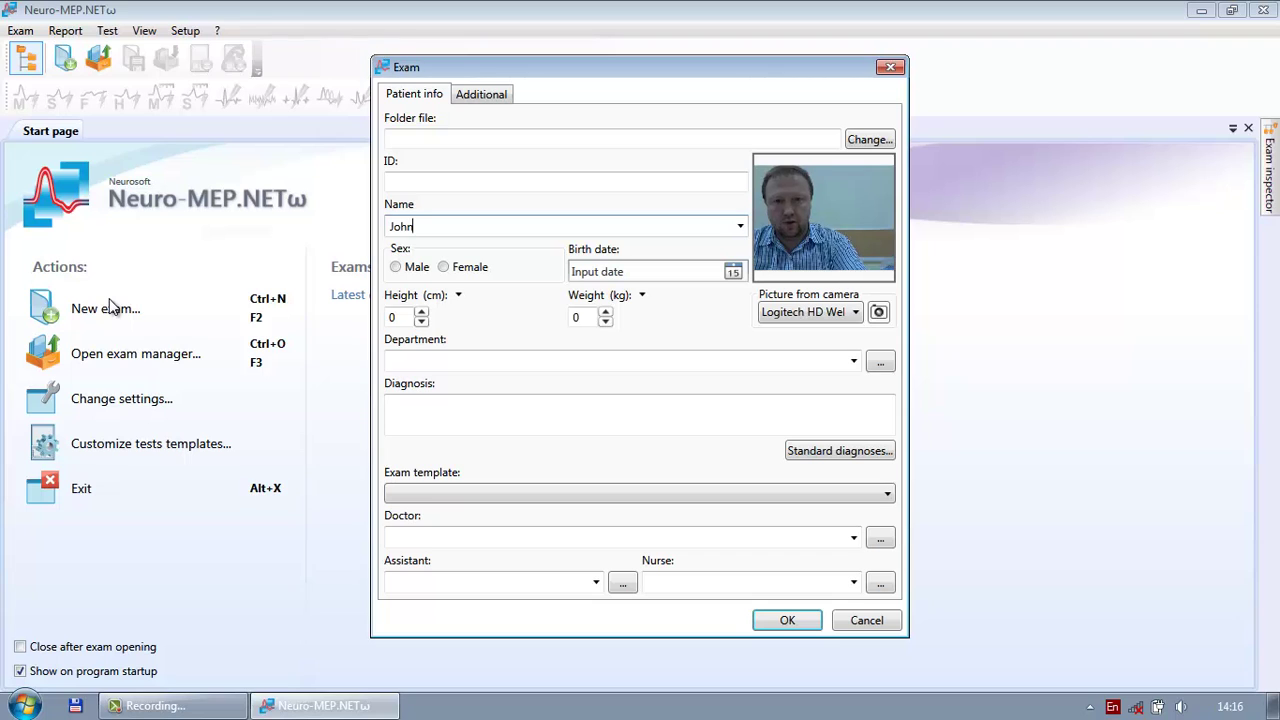
pyautogui.write('Smith')
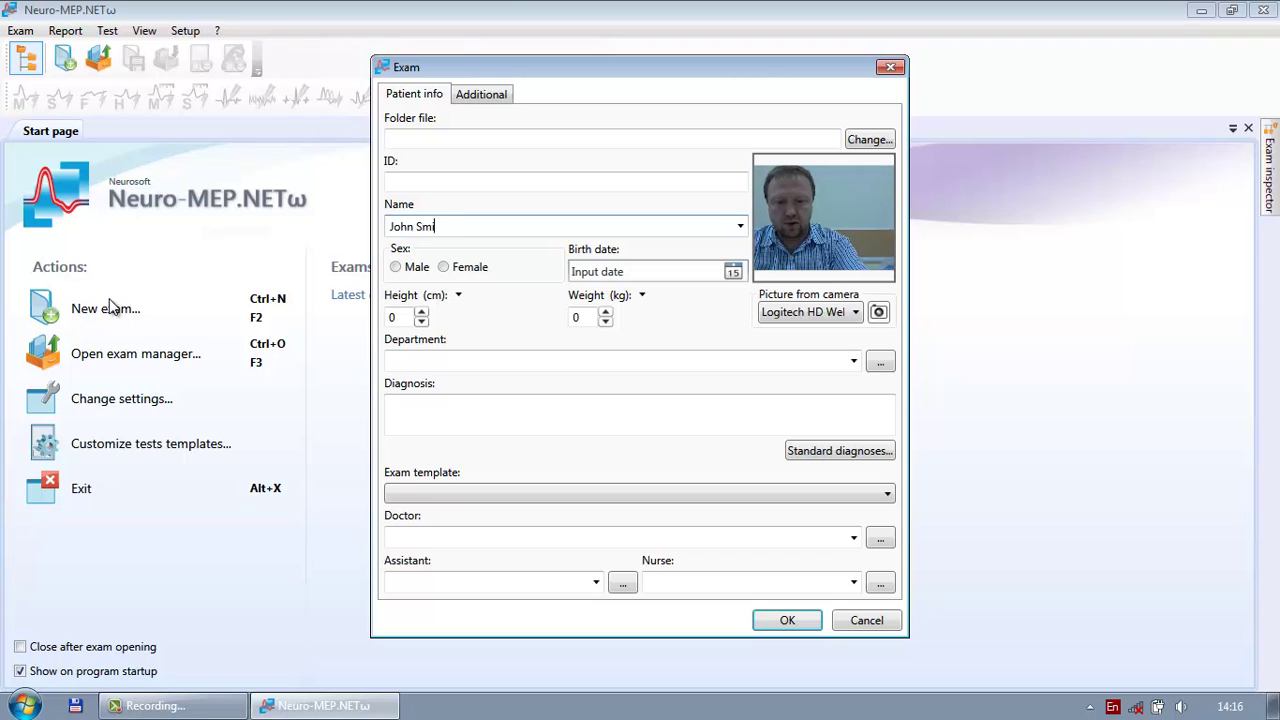
pyautogui.click(599, 275)
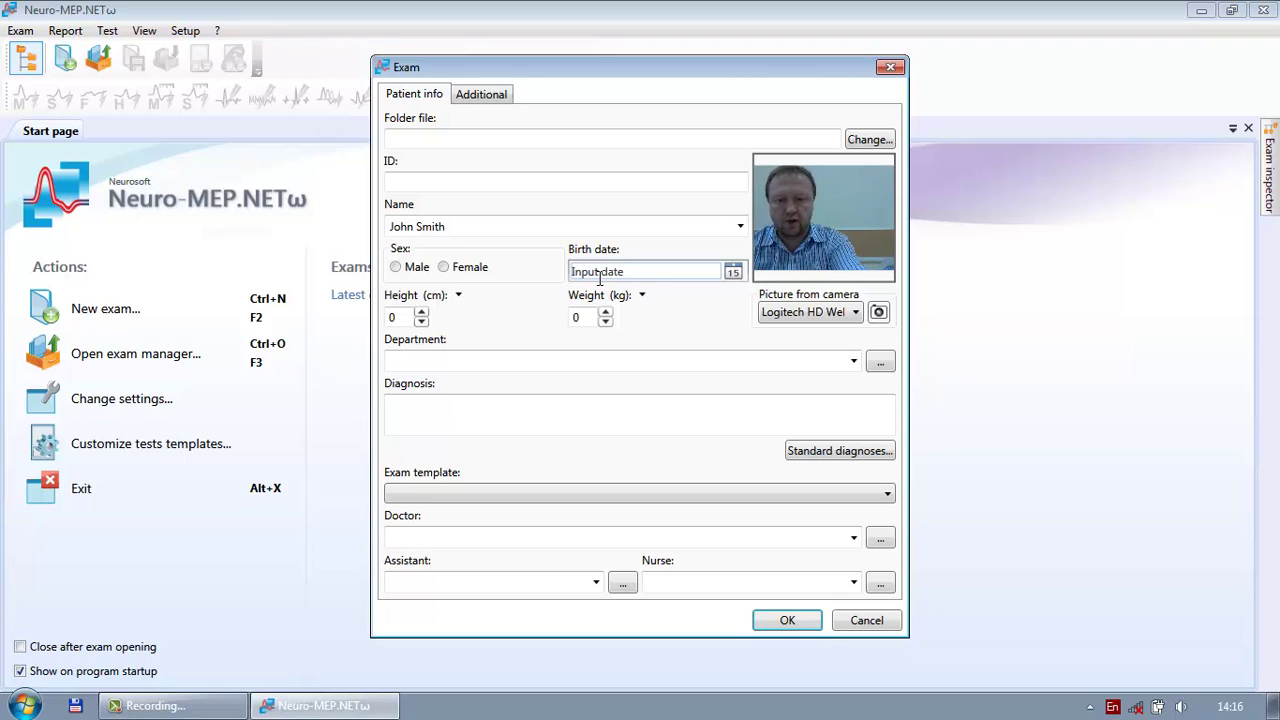
pyautogui.write('12 ')
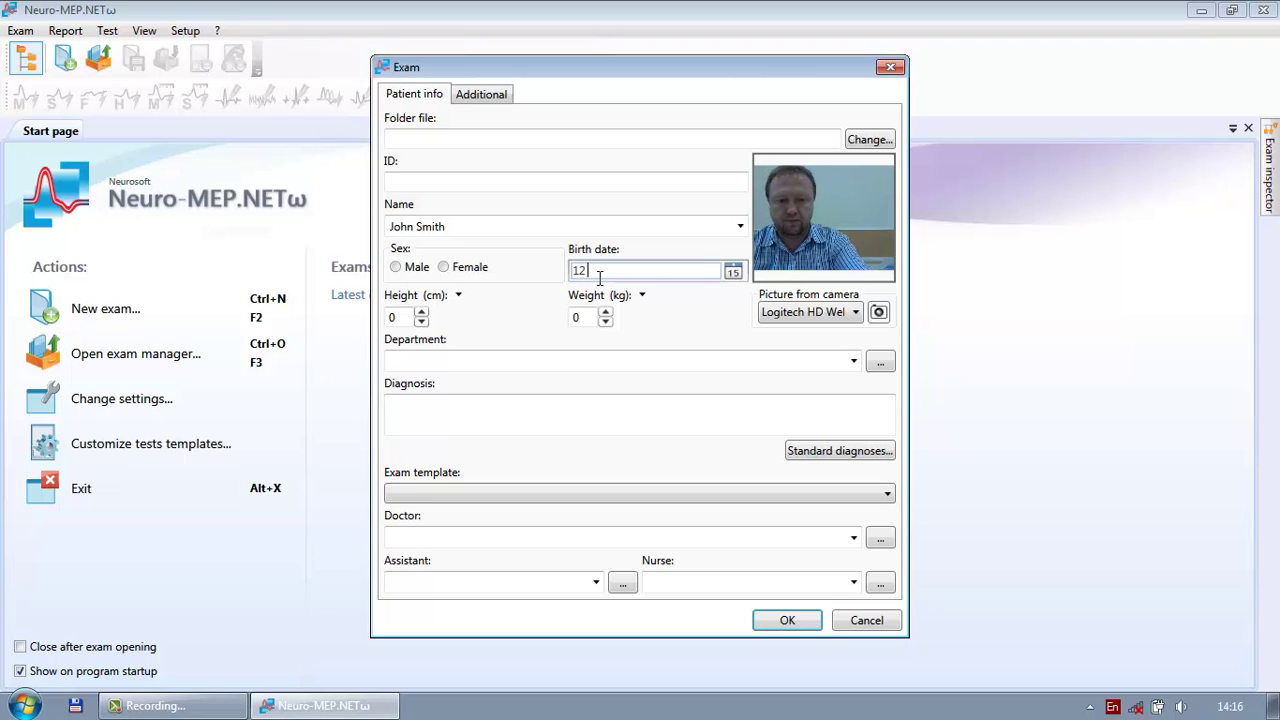
pyautogui.write('03 199')
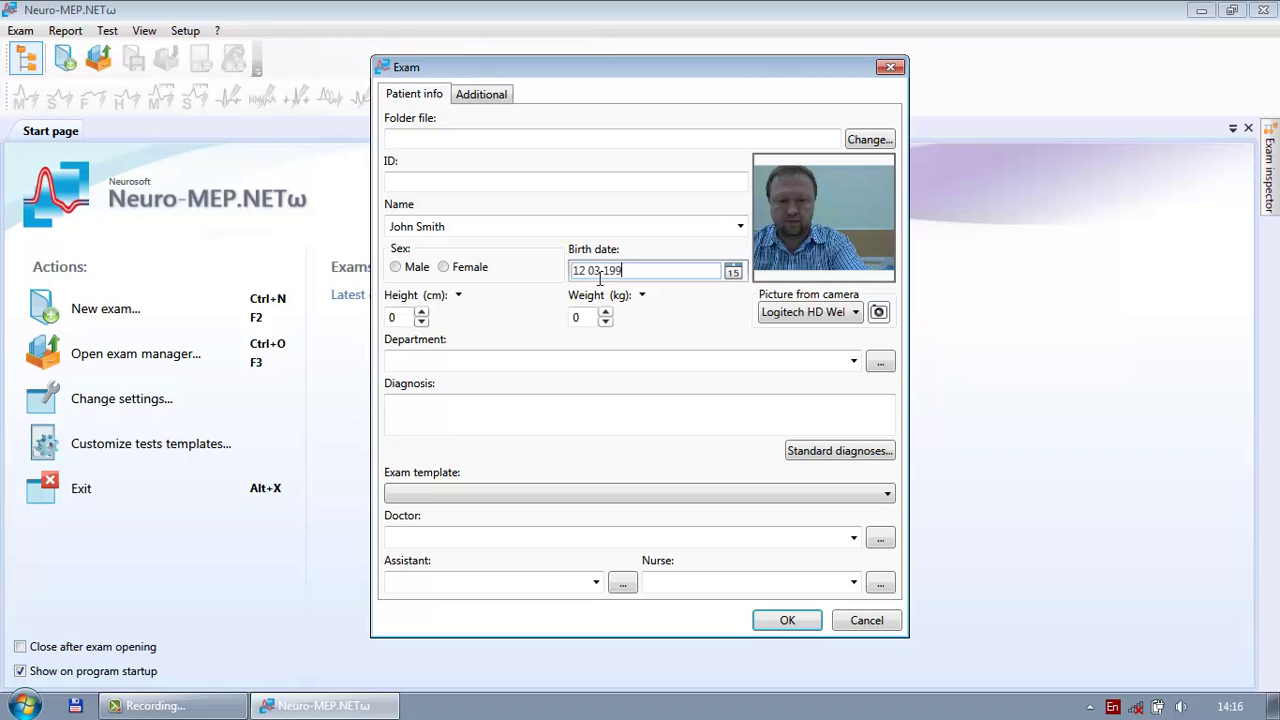
pyautogui.write('0')
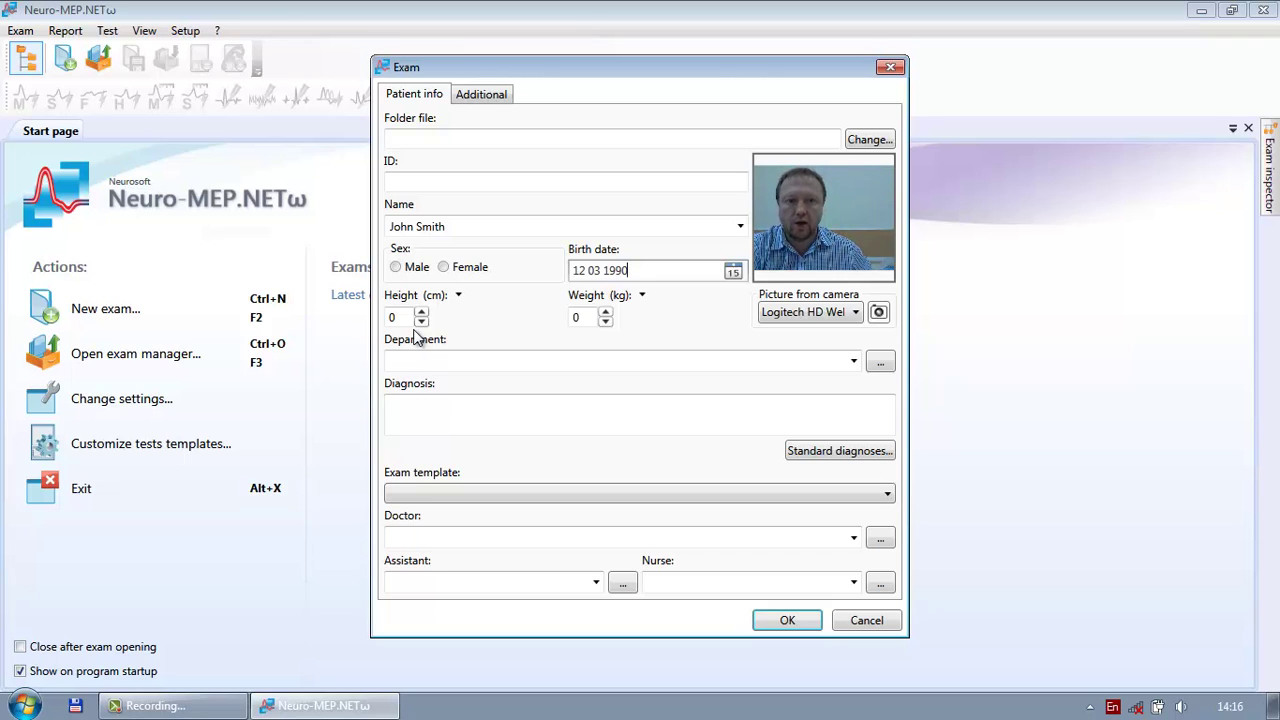
pyautogui.click(777, 624)
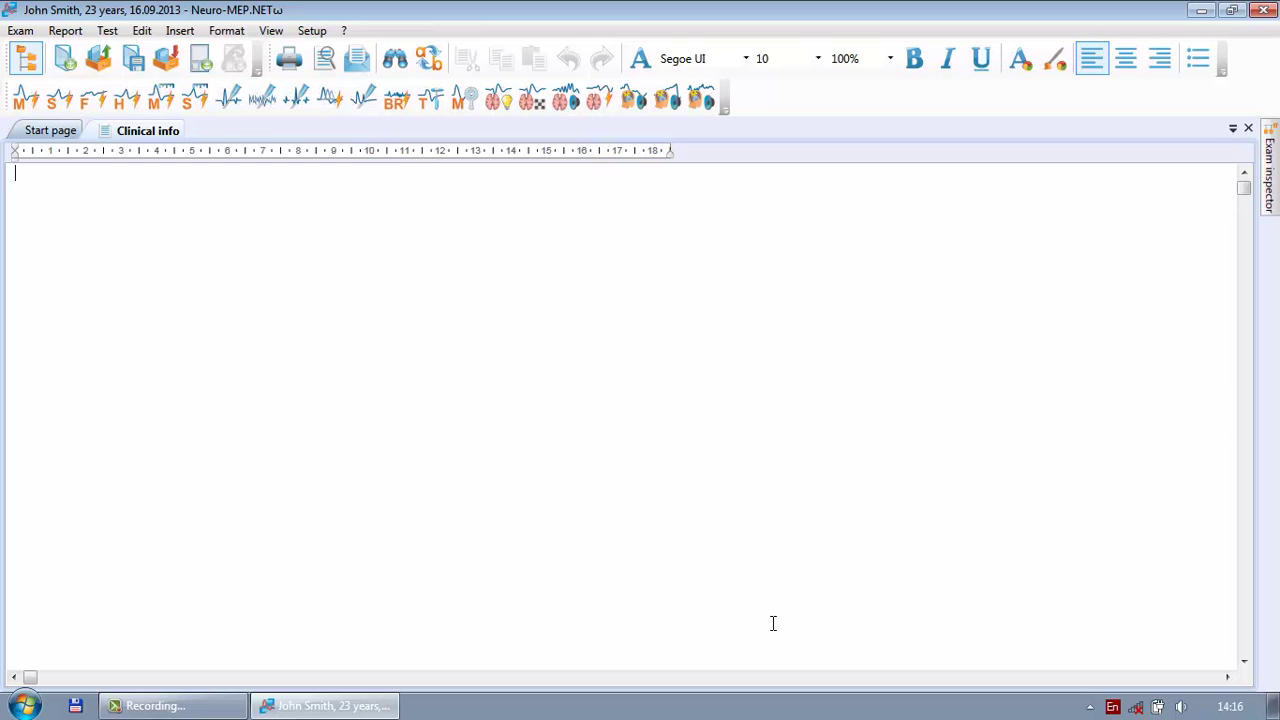
# Enter 'Carpal tunnel suspected' as the clinical info note.
pyautogui.write('Carl')
pyautogui.press('BackSpace')
pyautogui.write('pal tunnel ')
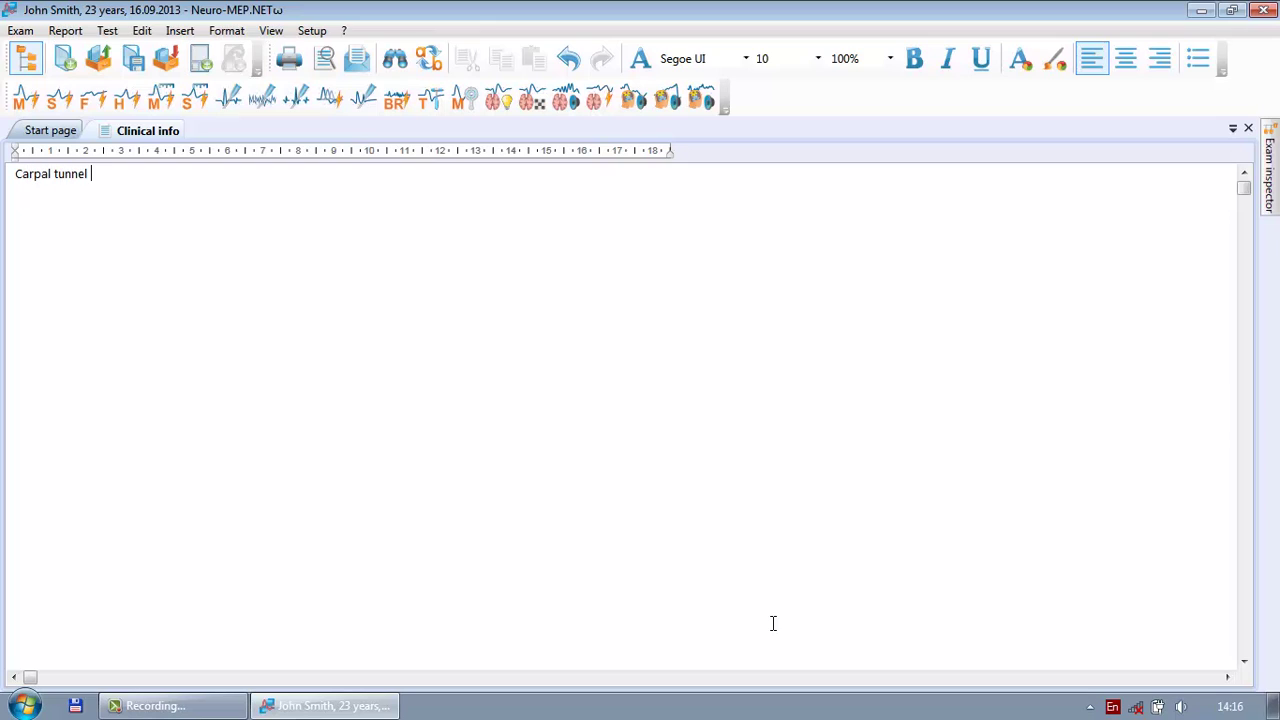
pyautogui.write('suspected')
# Add a Motor CV test from the Medianus template for the left side.
pyautogui.click(24, 98)
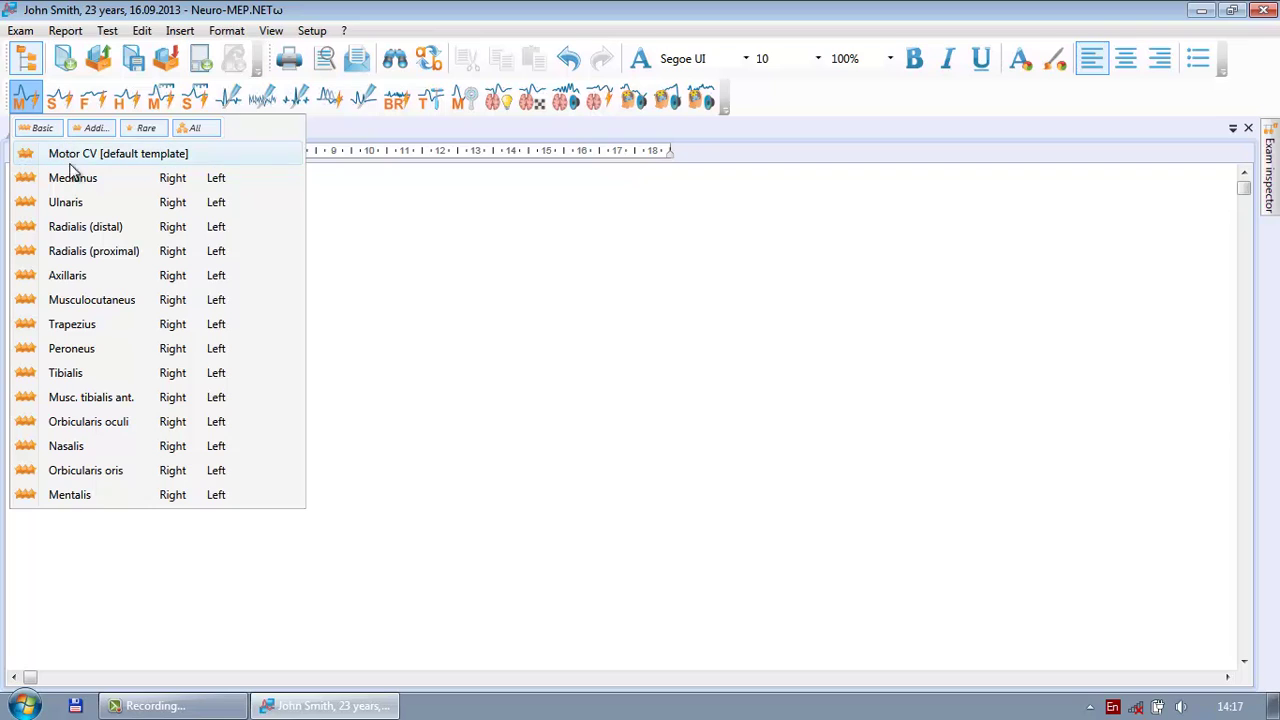
pyautogui.click(213, 180)
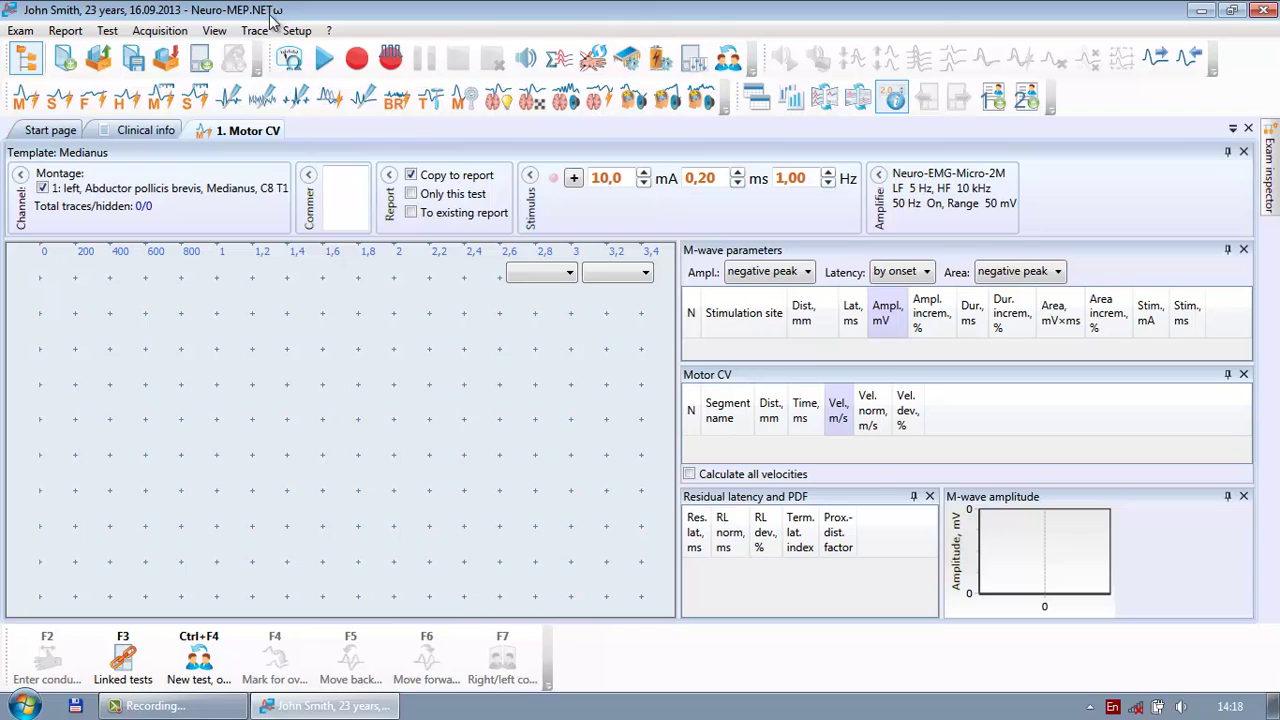
pyautogui.click(289, 62)
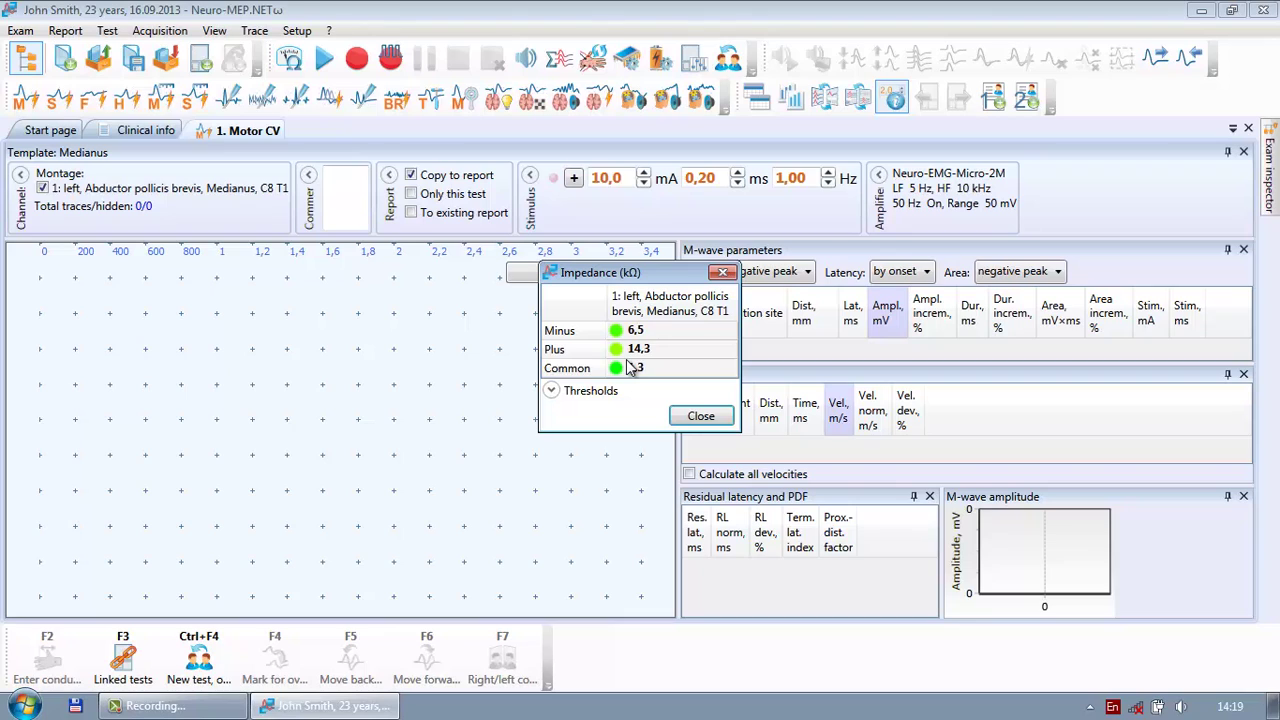
pyautogui.click(712, 418)
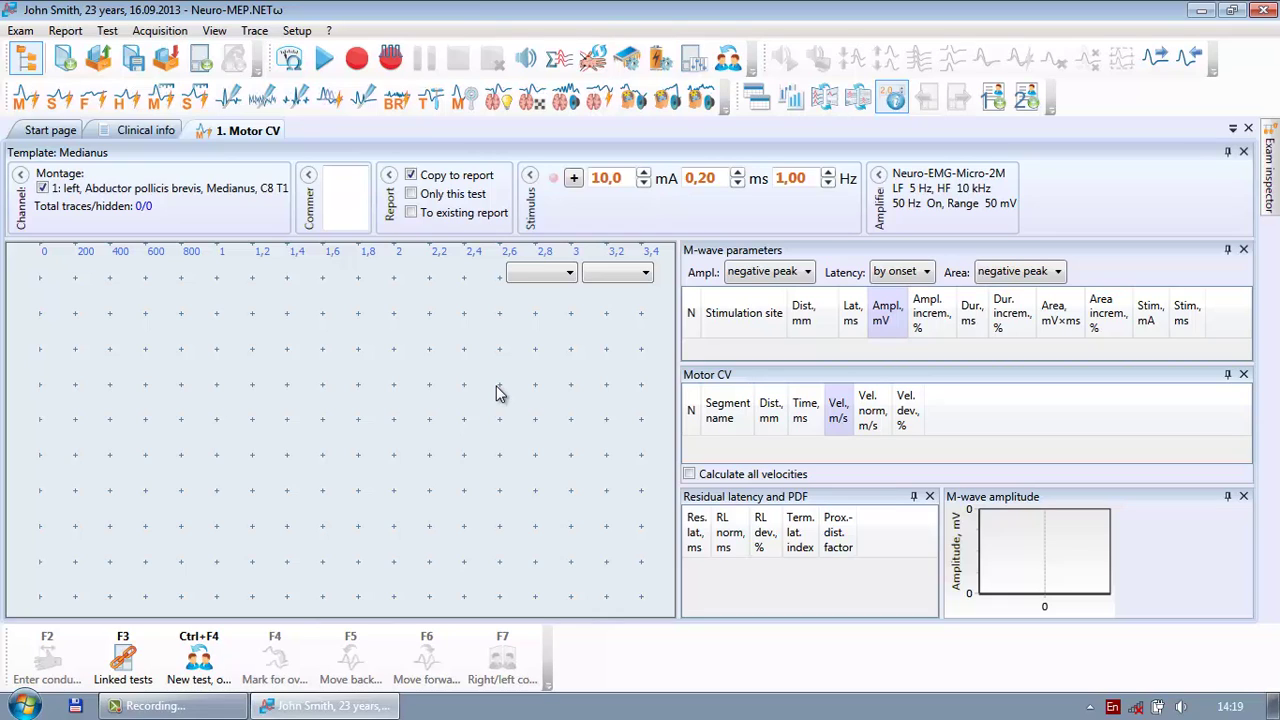
# Start acquisition and stimulate the wrist at rising currents of 12, 14 and 16 mA.
pyautogui.click(358, 62)
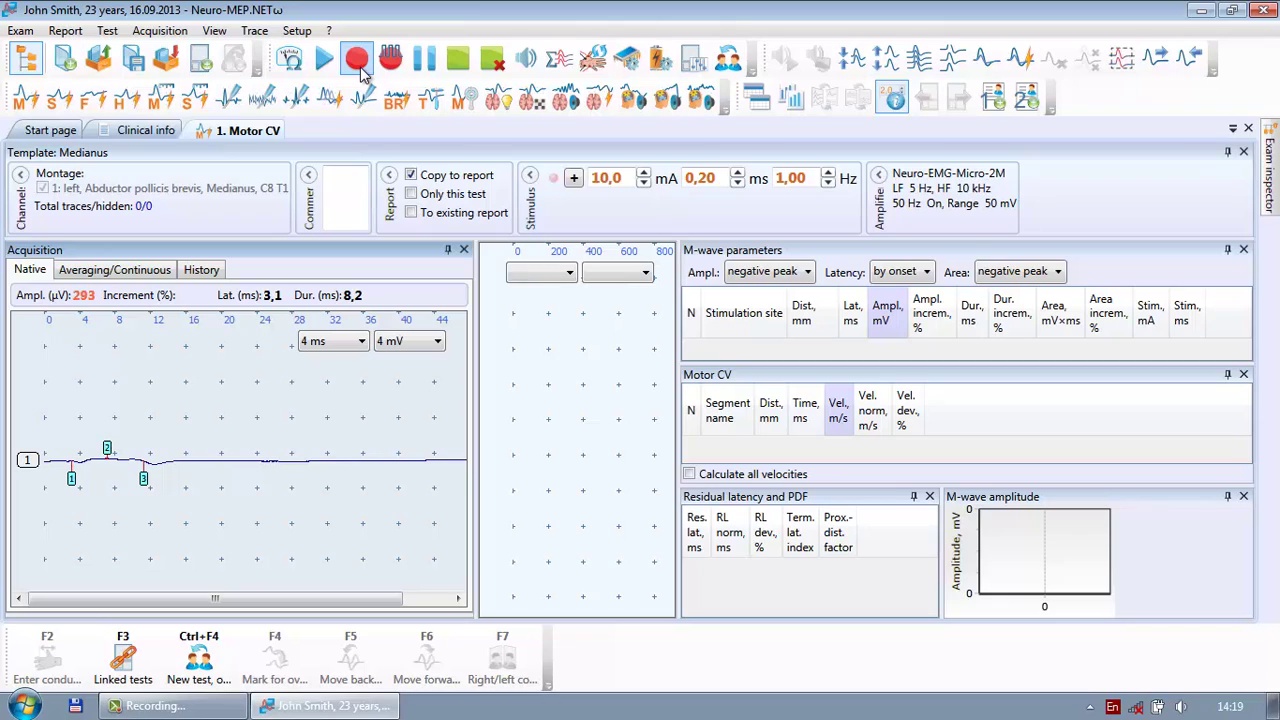
pyautogui.click(640, 175)
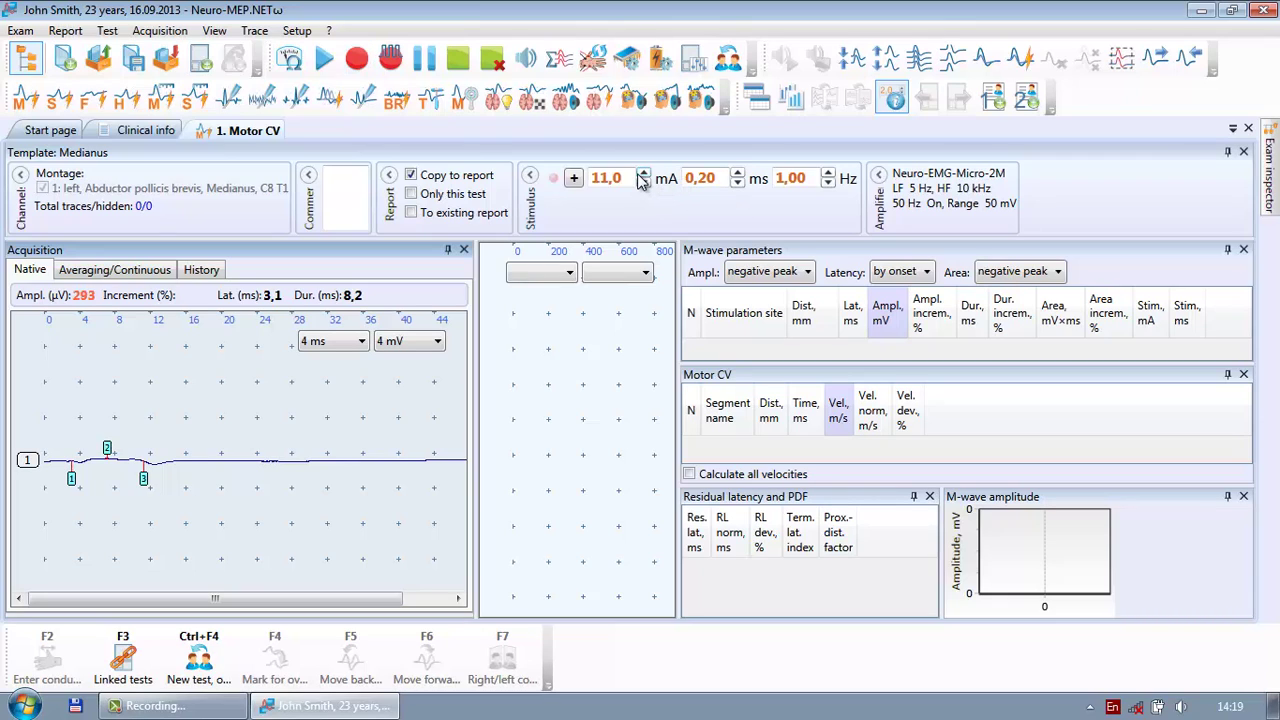
pyautogui.click(642, 175)
pyautogui.click(357, 60)
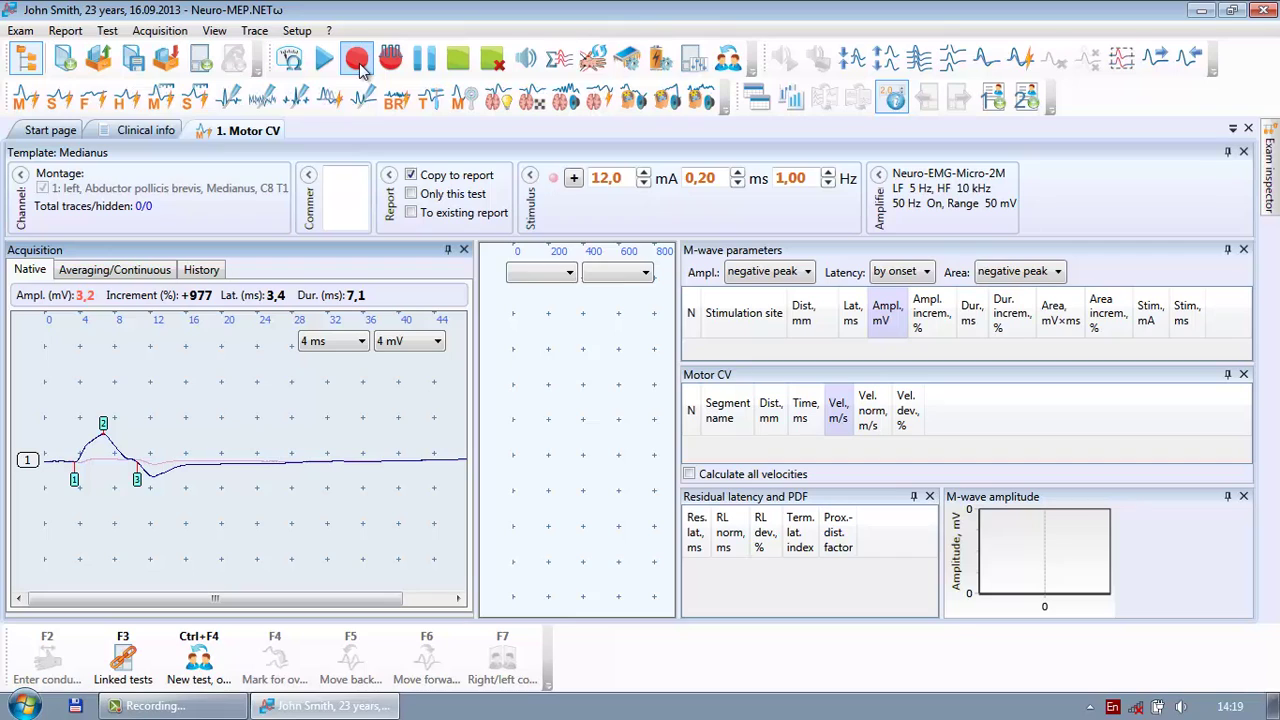
pyautogui.click(643, 175)
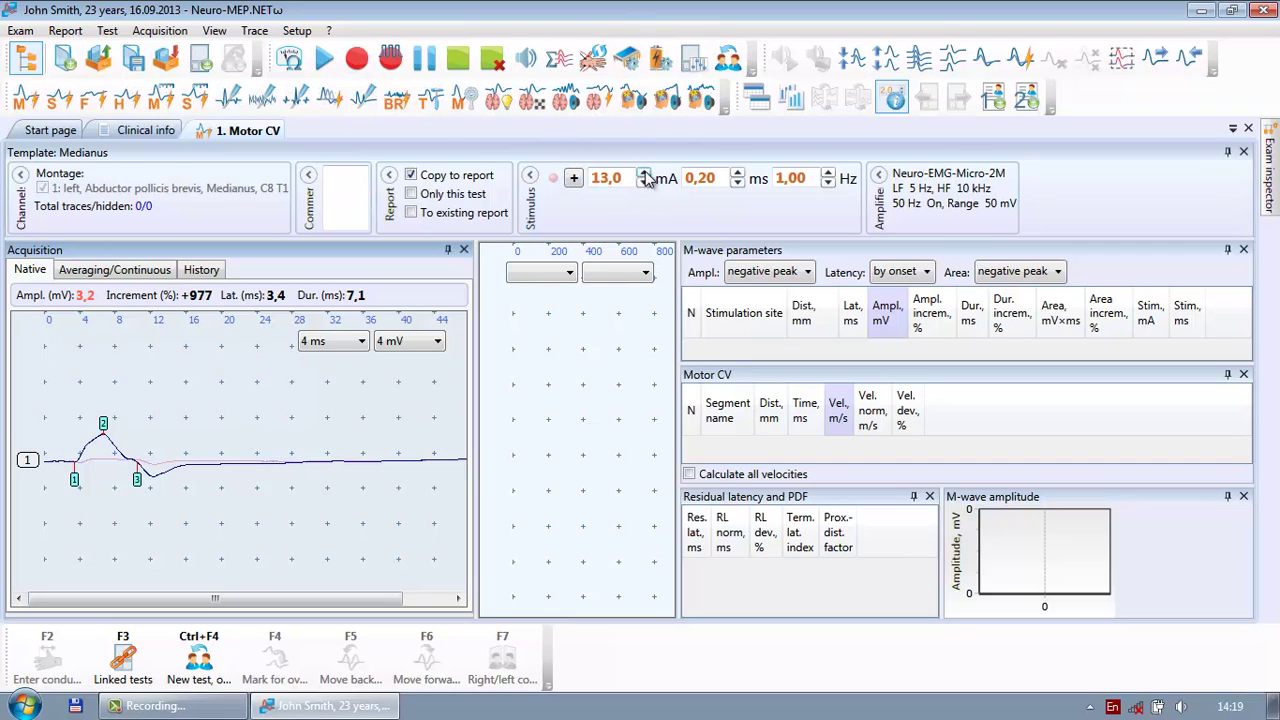
pyautogui.click(644, 174)
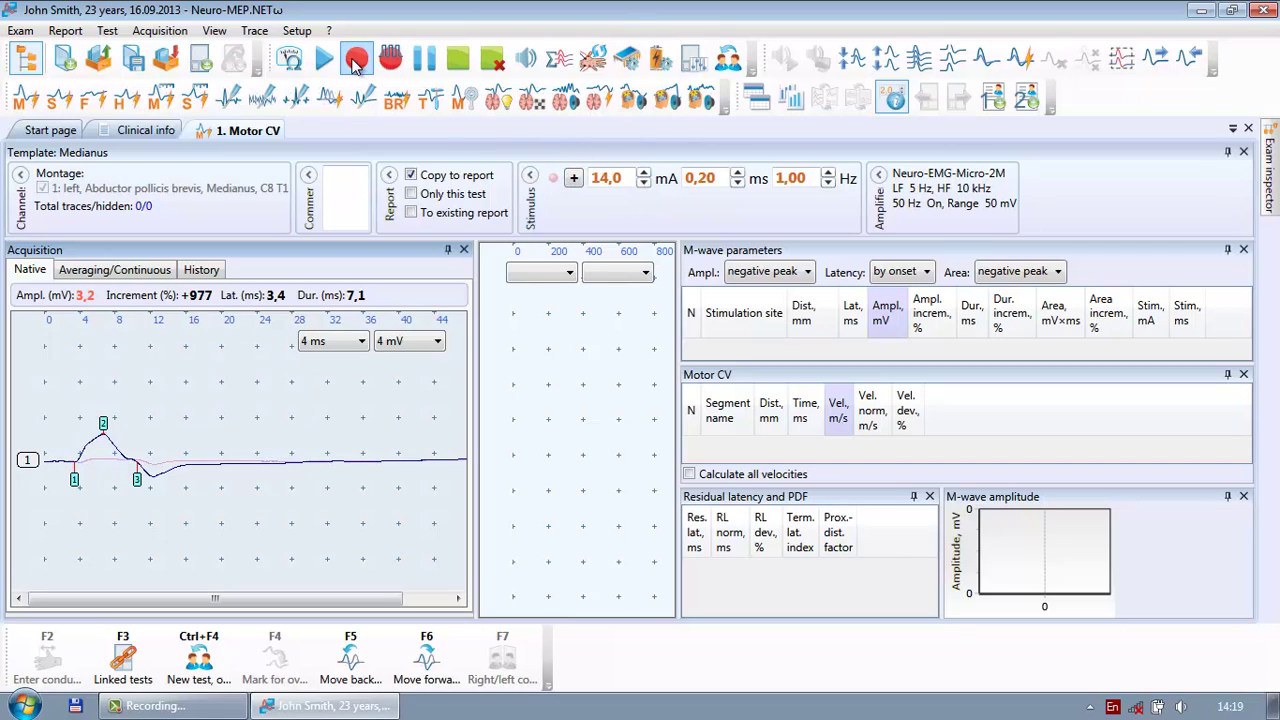
pyautogui.click(357, 60)
pyautogui.click(644, 174)
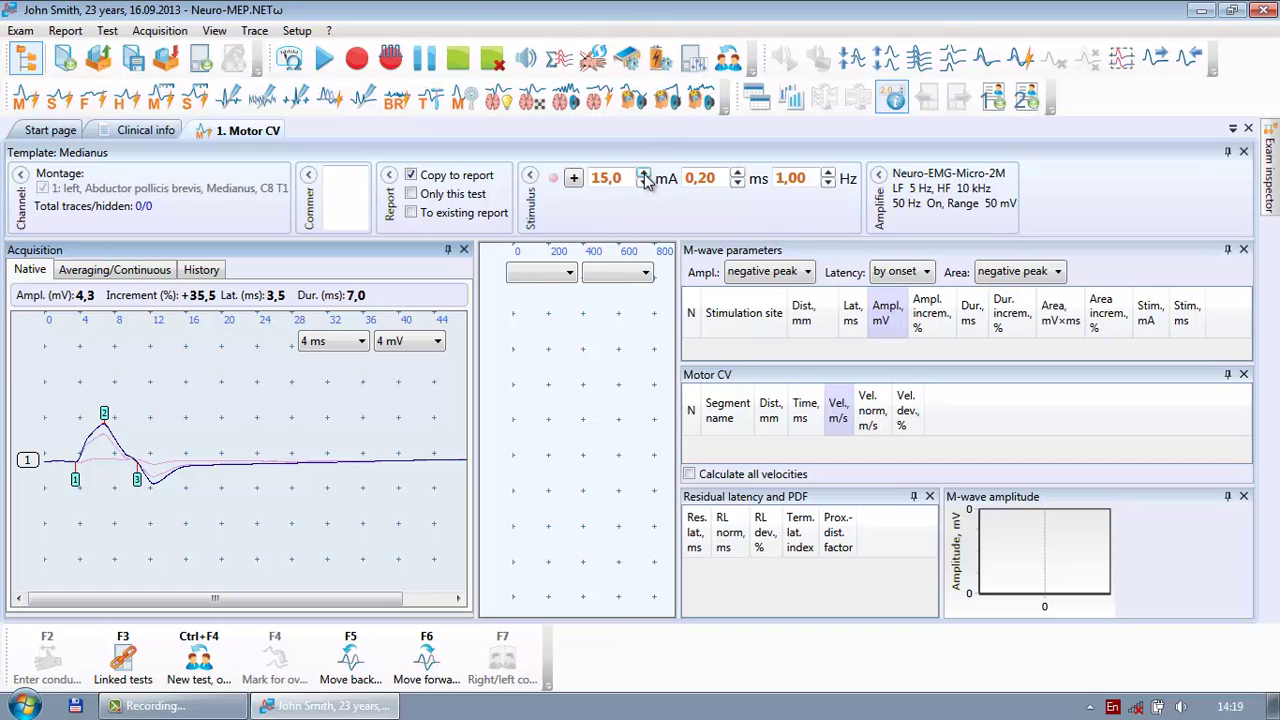
pyautogui.click(644, 177)
pyautogui.click(357, 60)
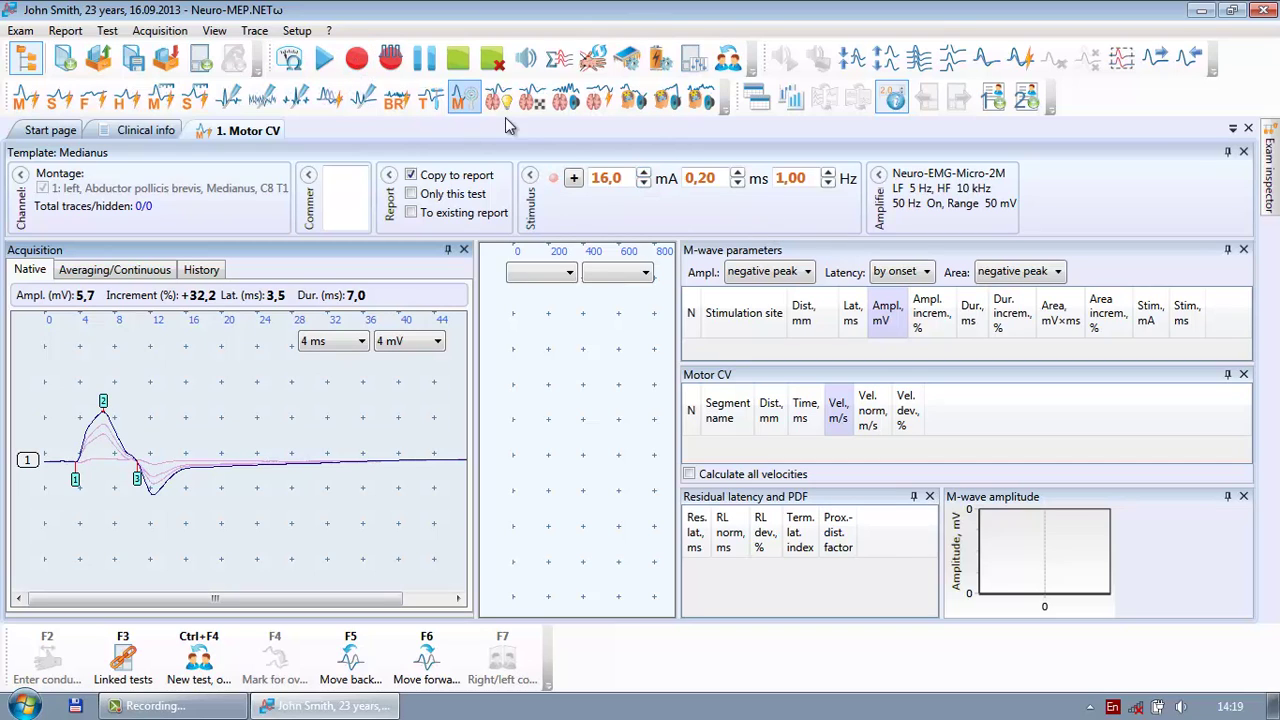
# Record wrist M-waves at 18 and 20 mA, then save the wrist response.
pyautogui.click(644, 174)
pyautogui.click(644, 174)
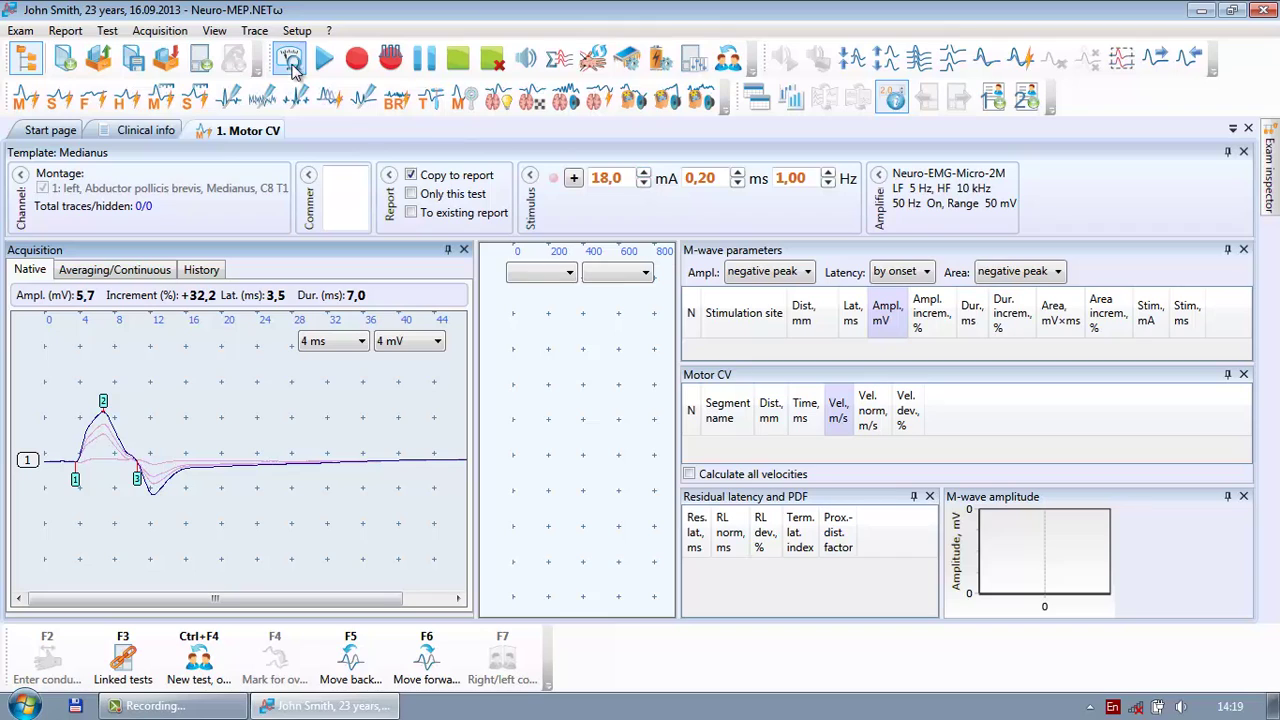
pyautogui.click(357, 60)
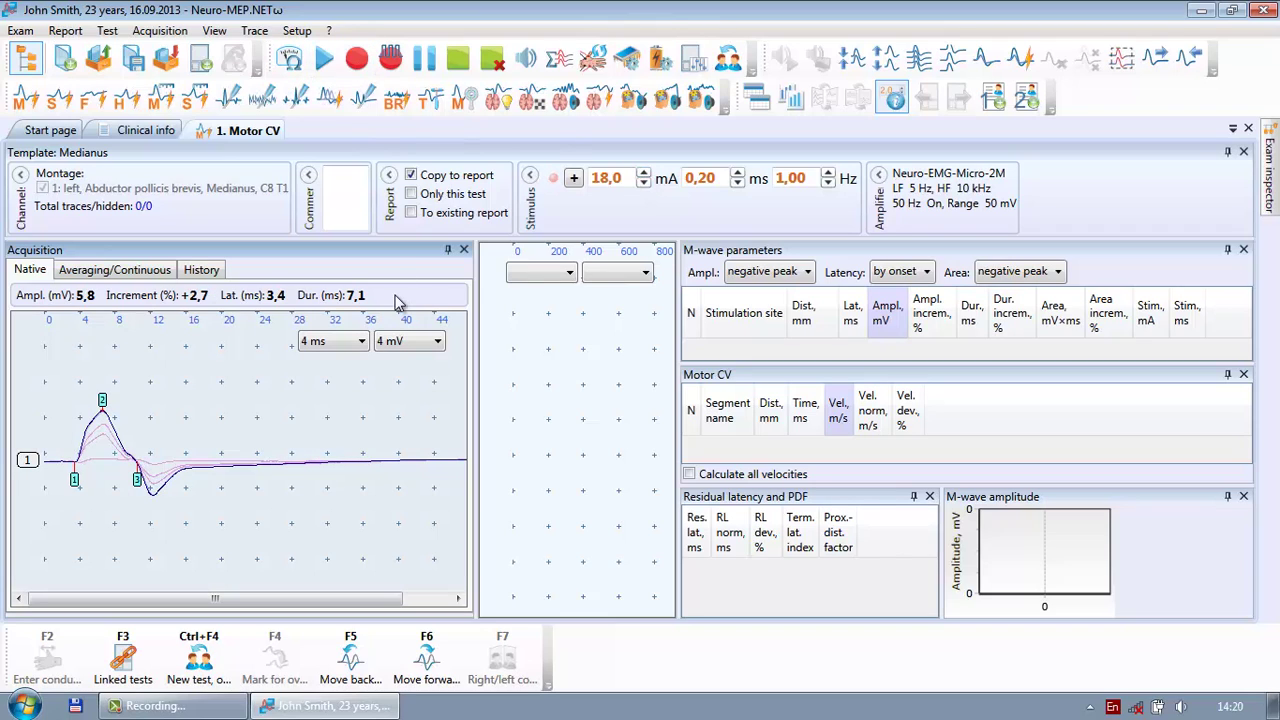
pyautogui.click(644, 174)
pyautogui.click(644, 174)
pyautogui.click(357, 60)
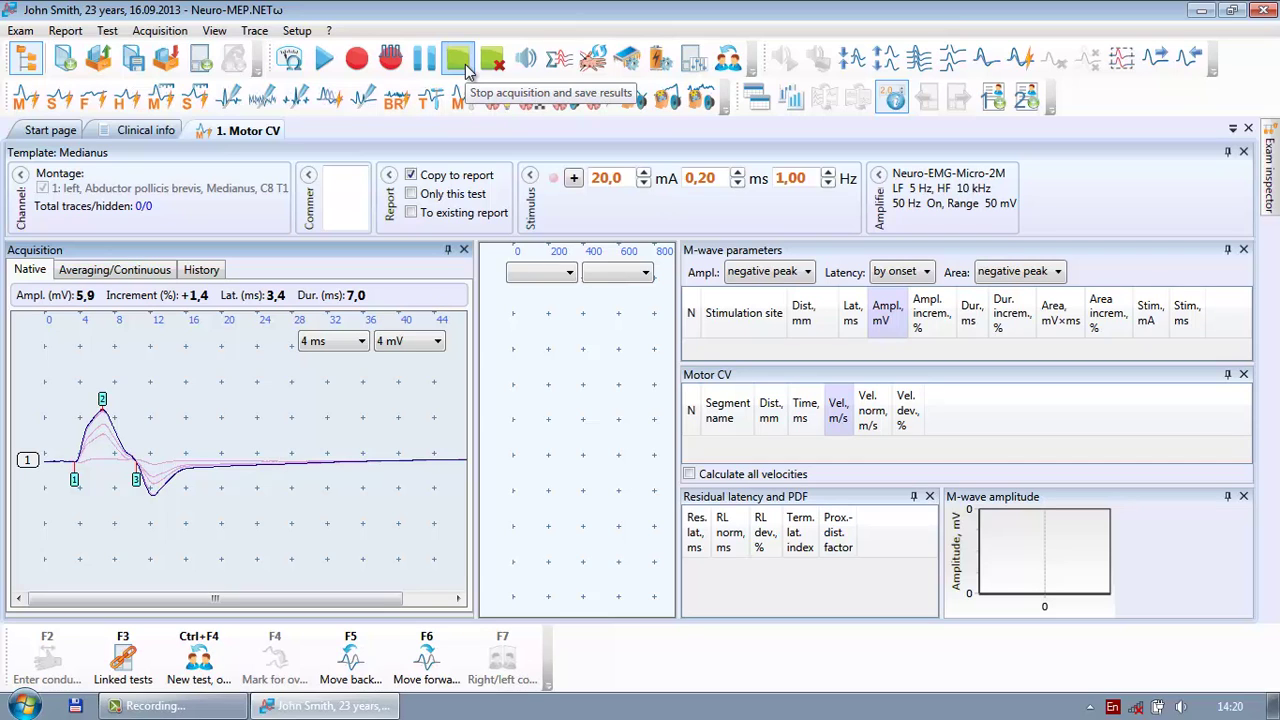
pyautogui.click(465, 64)
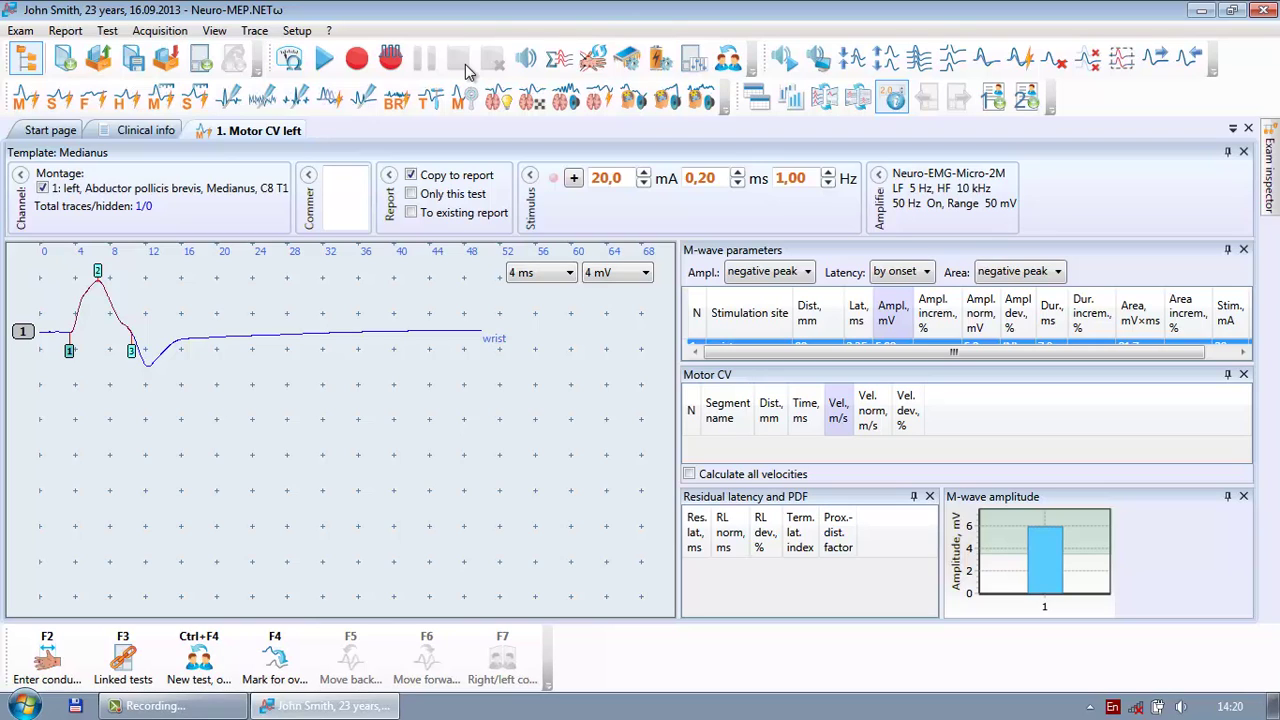
# Record the elbow M-wave at 22 mA and save it as the second site.
pyautogui.click(357, 62)
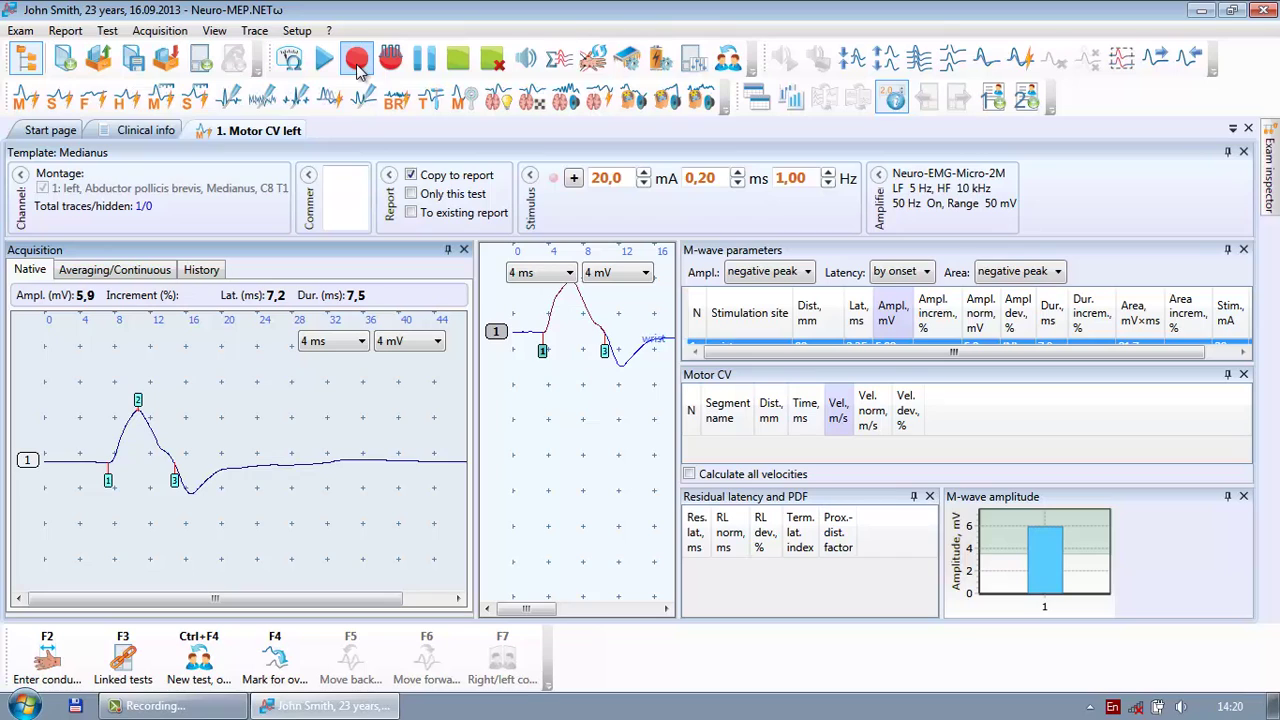
pyautogui.click(644, 173)
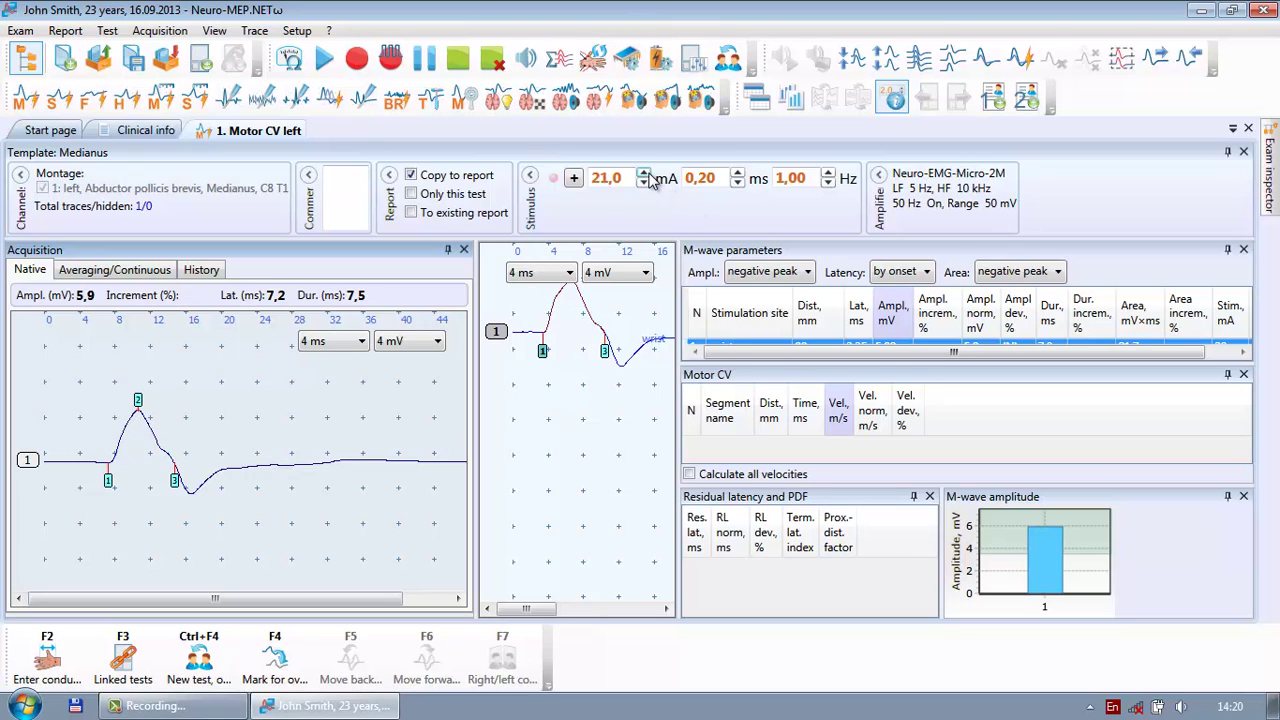
pyautogui.click(644, 173)
pyautogui.click(357, 62)
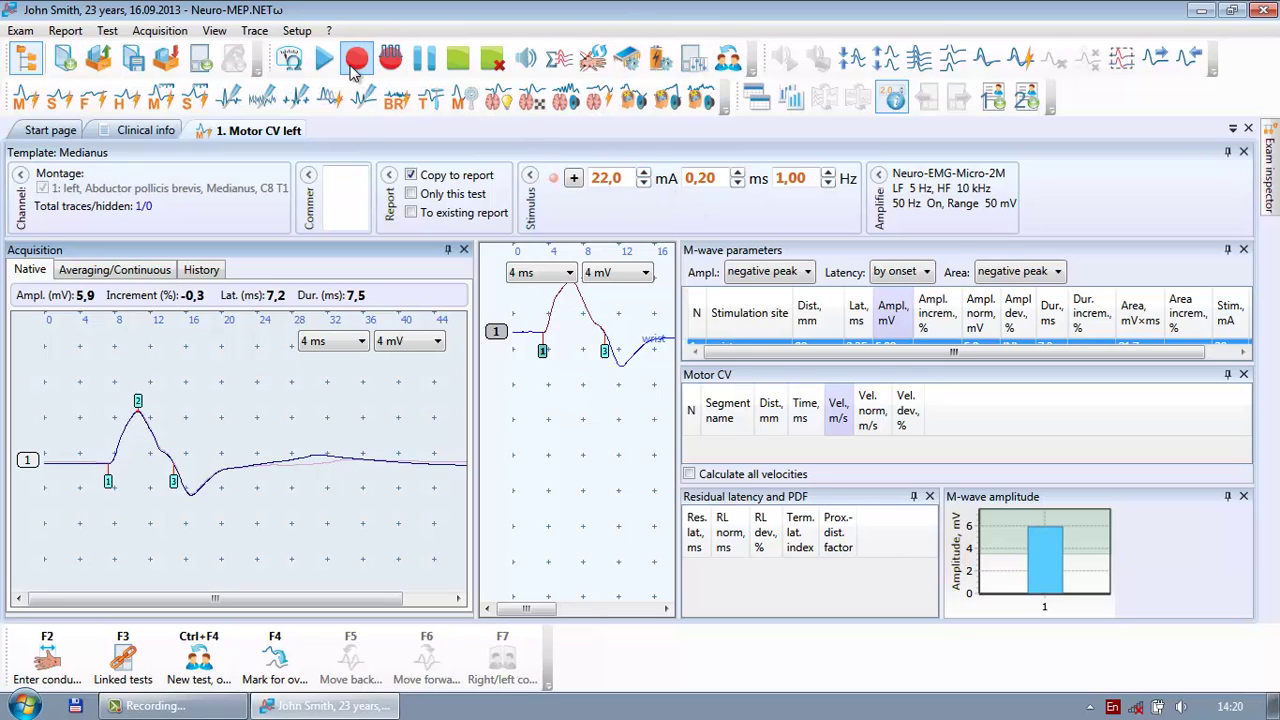
pyautogui.click(458, 60)
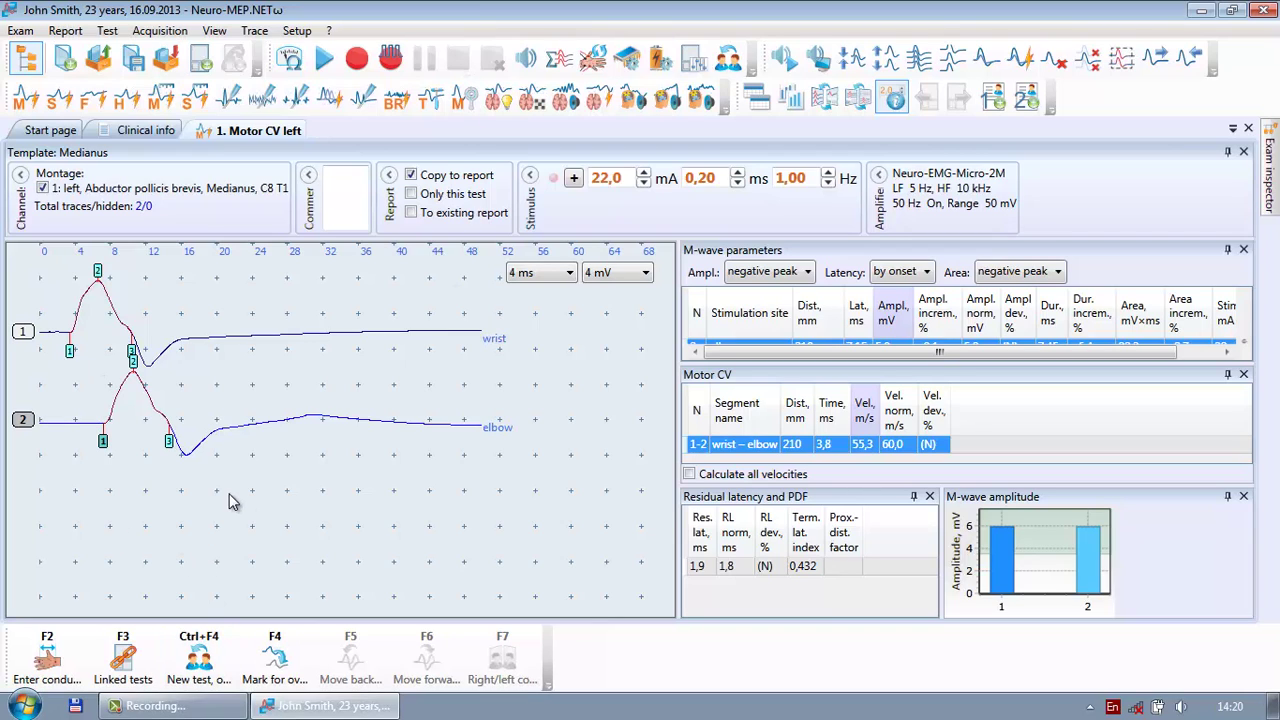
pyautogui.press('F1')
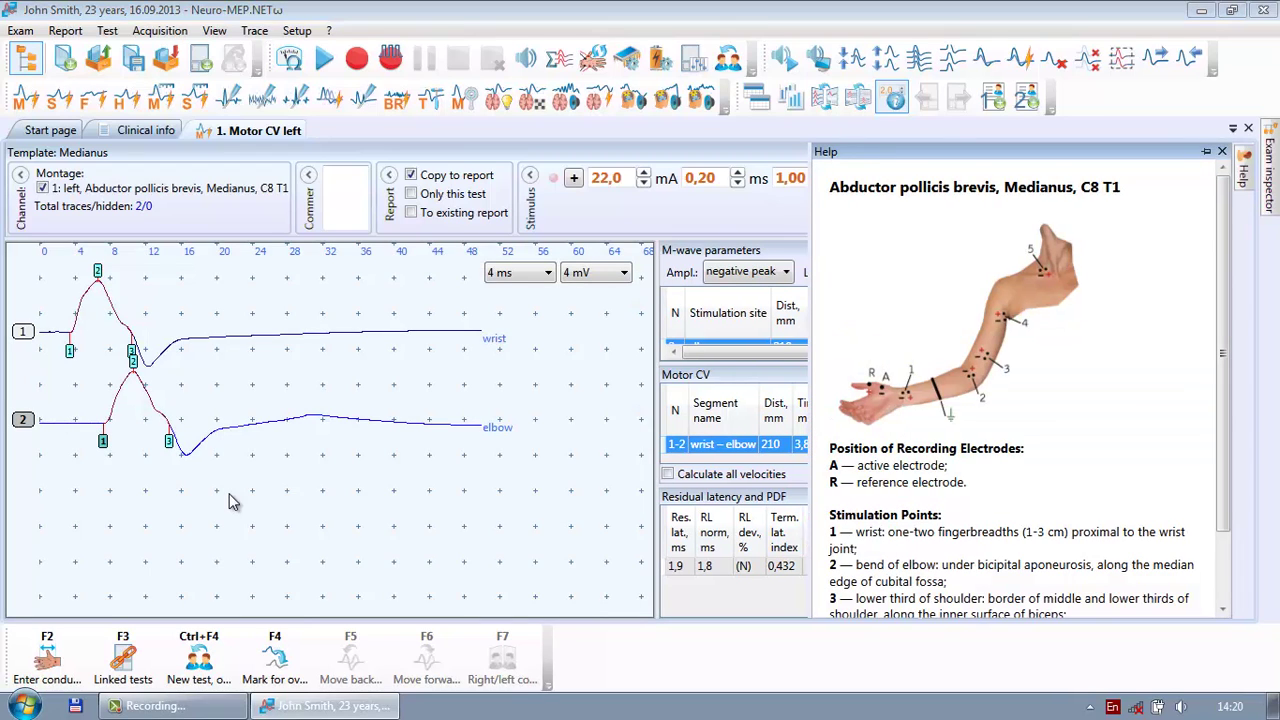
pyautogui.moveTo(1225, 402); pyautogui.dragTo(1225, 429)
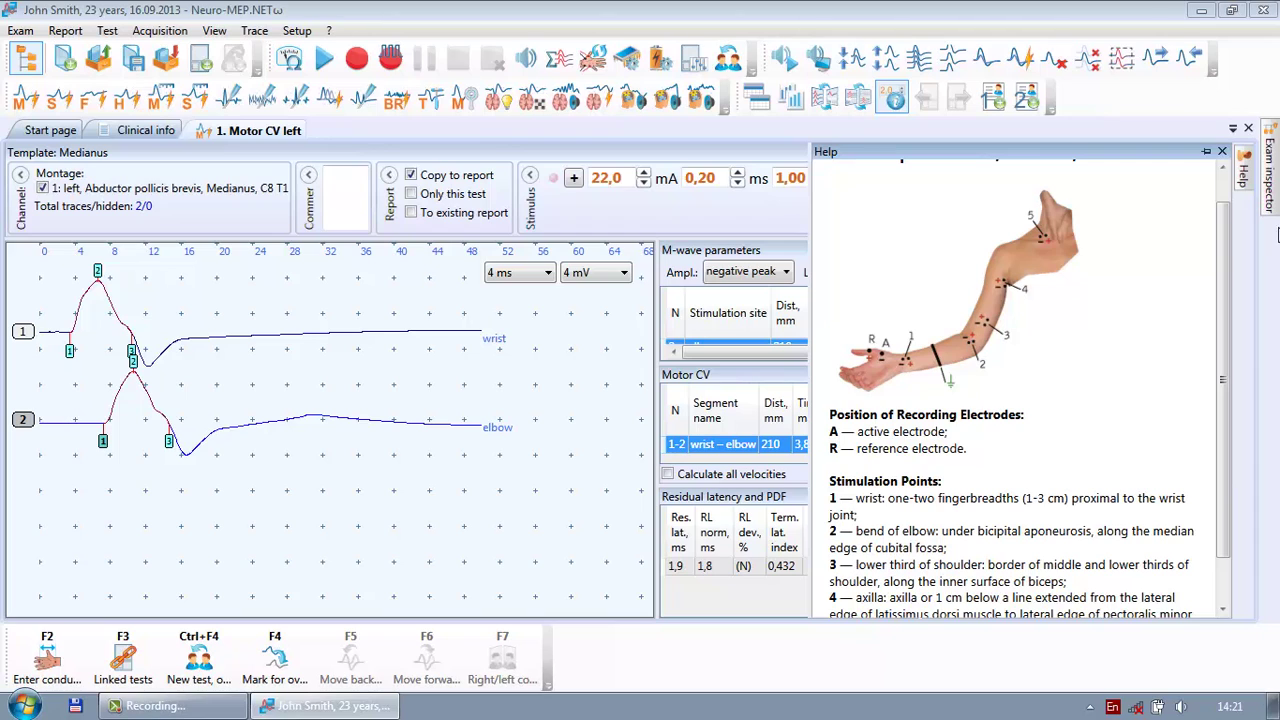
pyautogui.click(1222, 153)
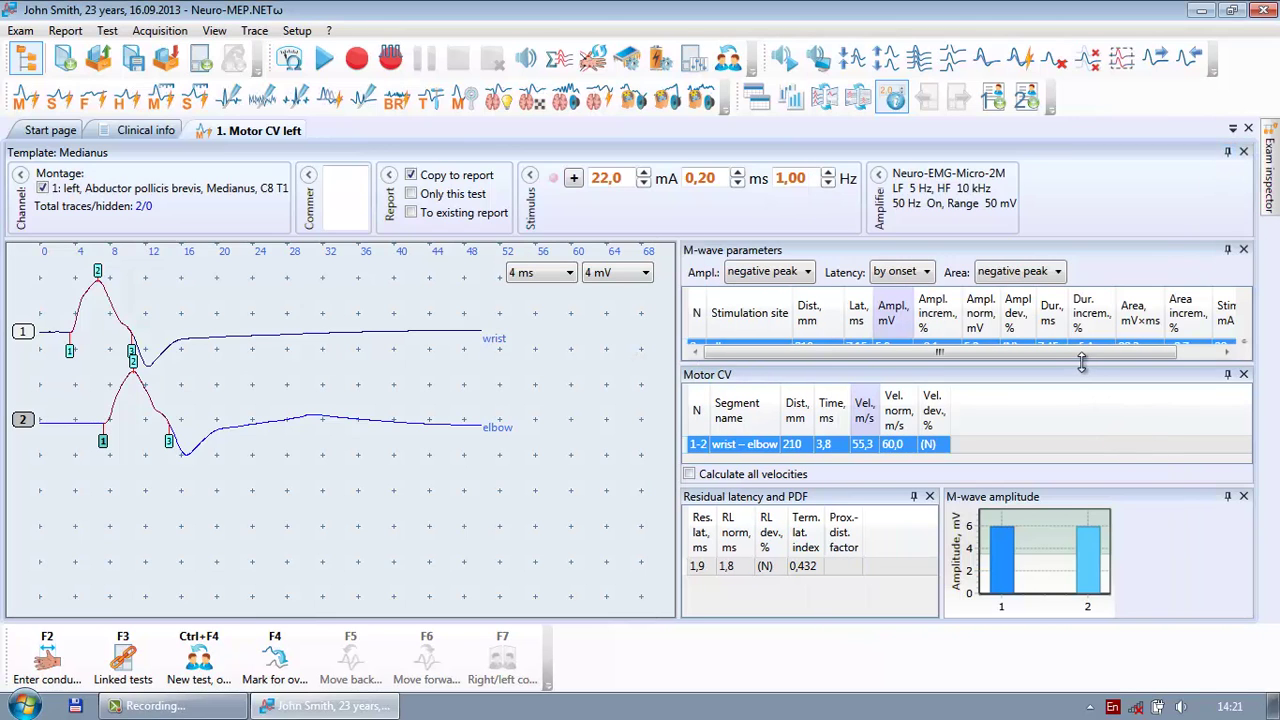
# Enlarge the M-wave parameters table to show wrist and elbow rows, then edit the wrist distance.
pyautogui.moveTo(1076, 362); pyautogui.dragTo(1076, 390)
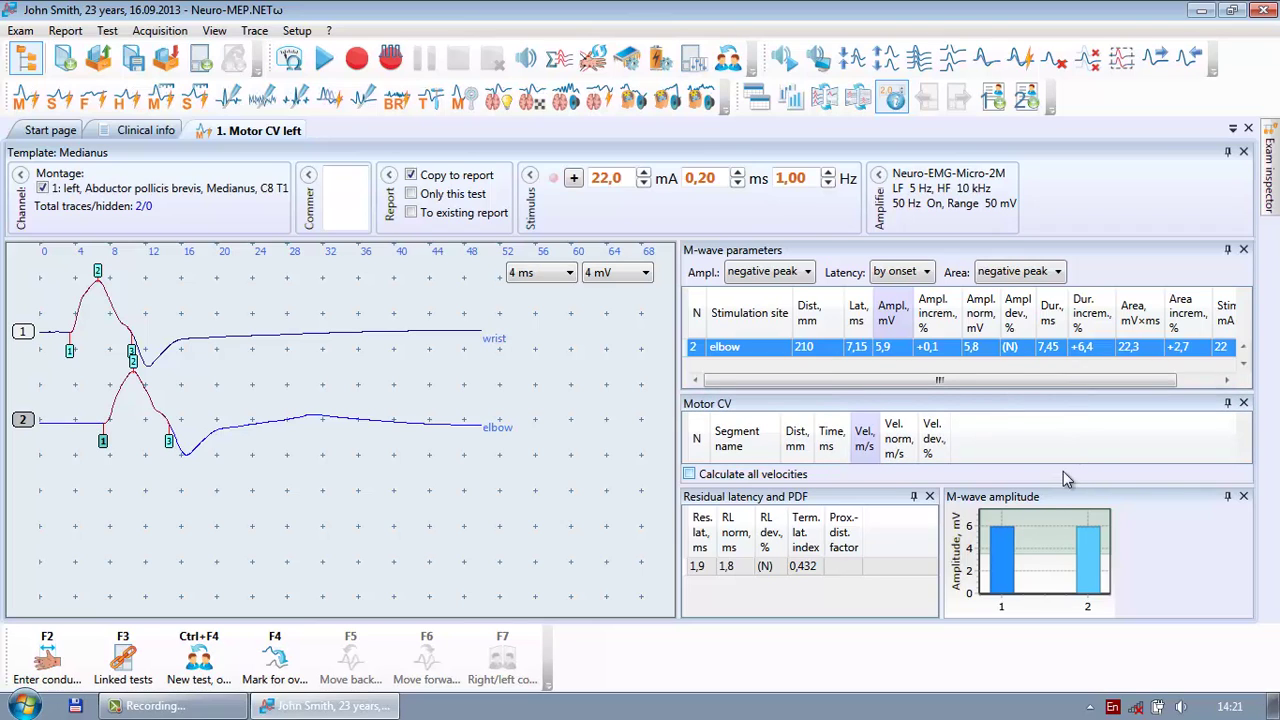
pyautogui.moveTo(1060, 490); pyautogui.dragTo(1054, 560)
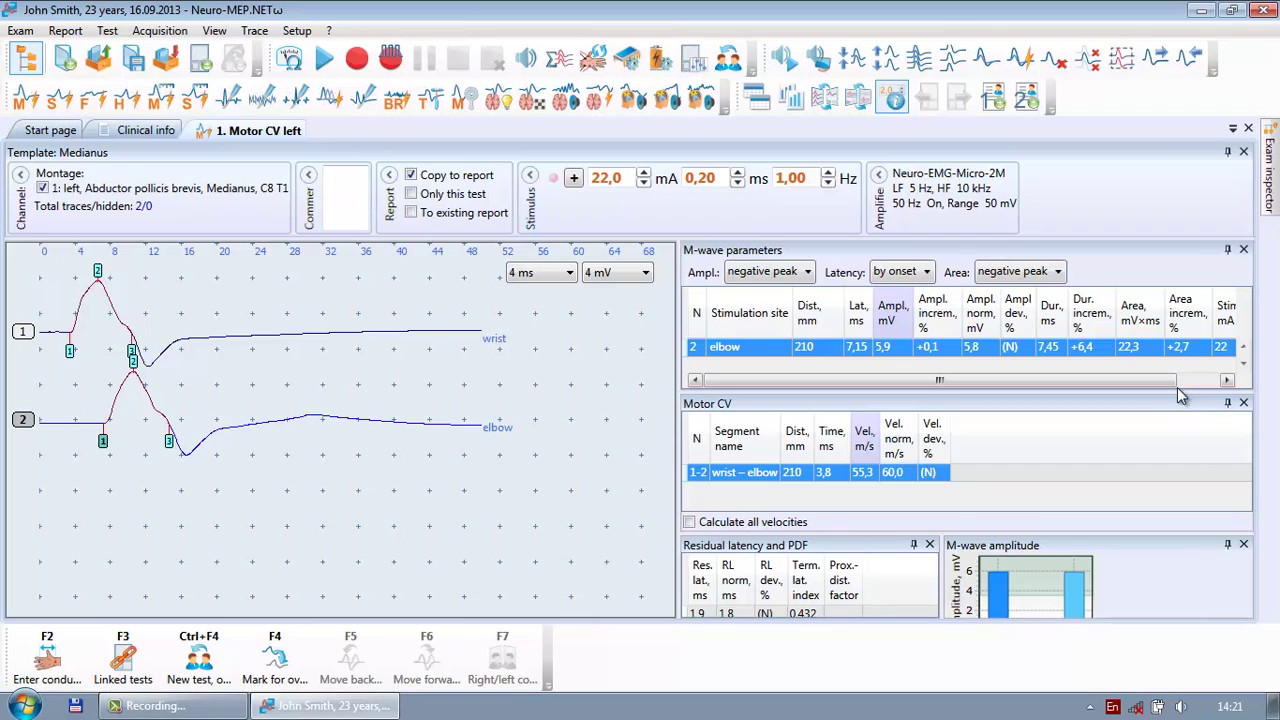
pyautogui.moveTo(1172, 396); pyautogui.dragTo(1163, 428)
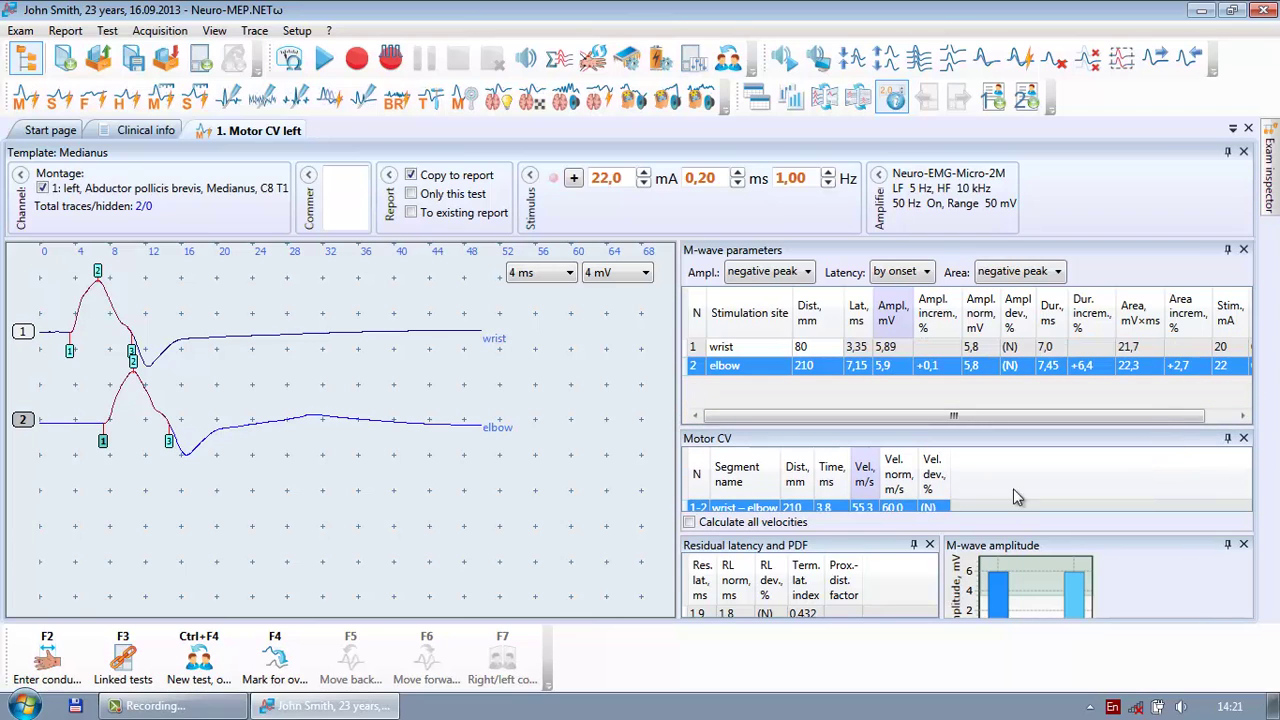
pyautogui.click(47, 658)
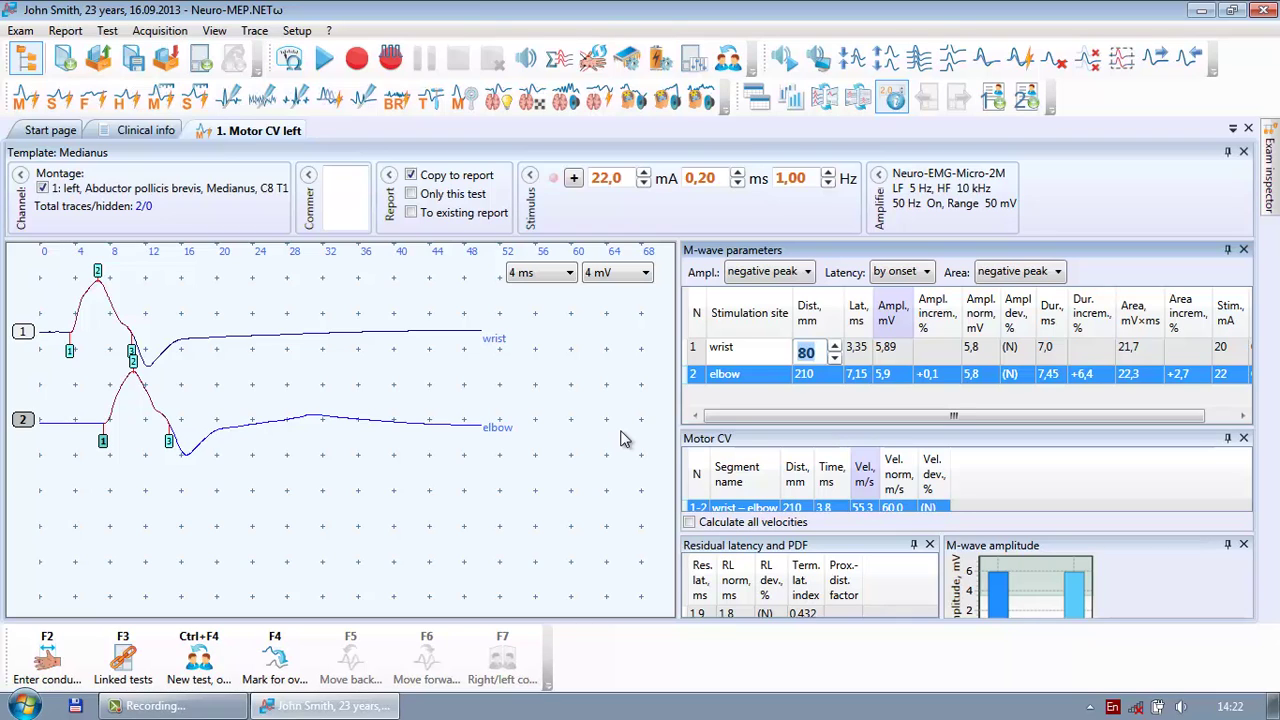
# Enter conduction distances of 85 mm for the wrist and 240 mm for the elbow.
pyautogui.write('85')
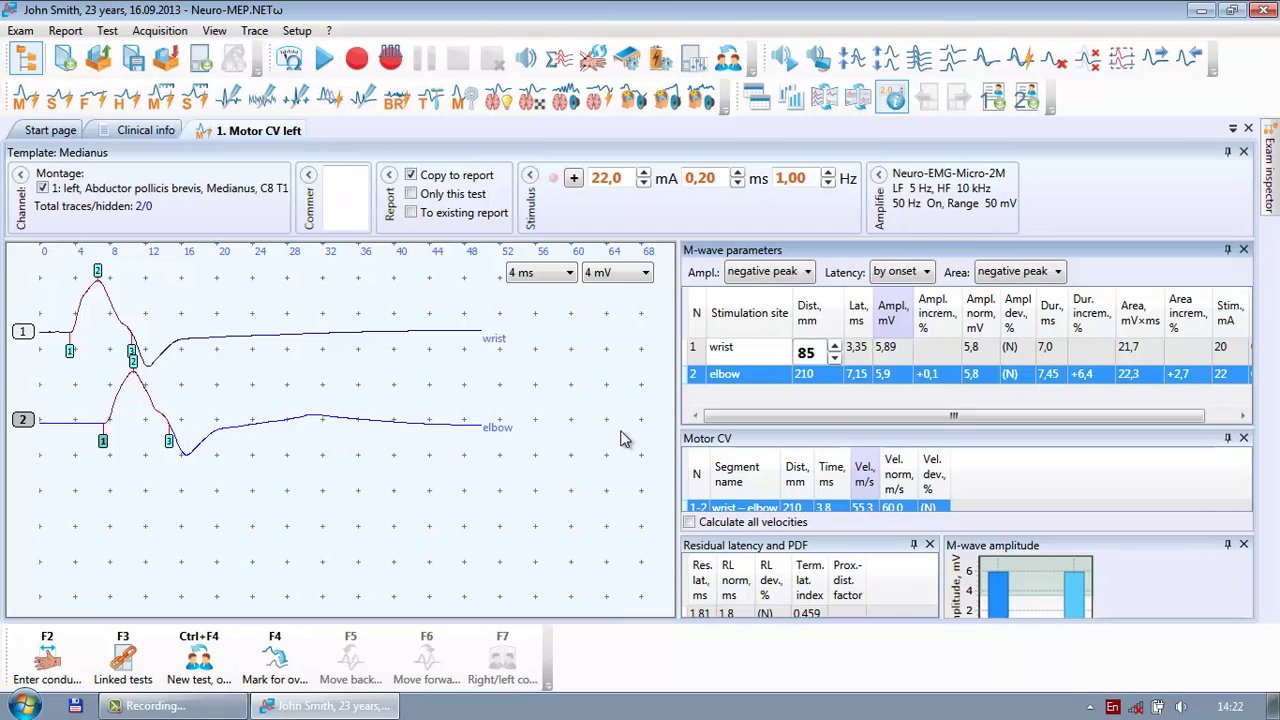
pyautogui.press('Return')
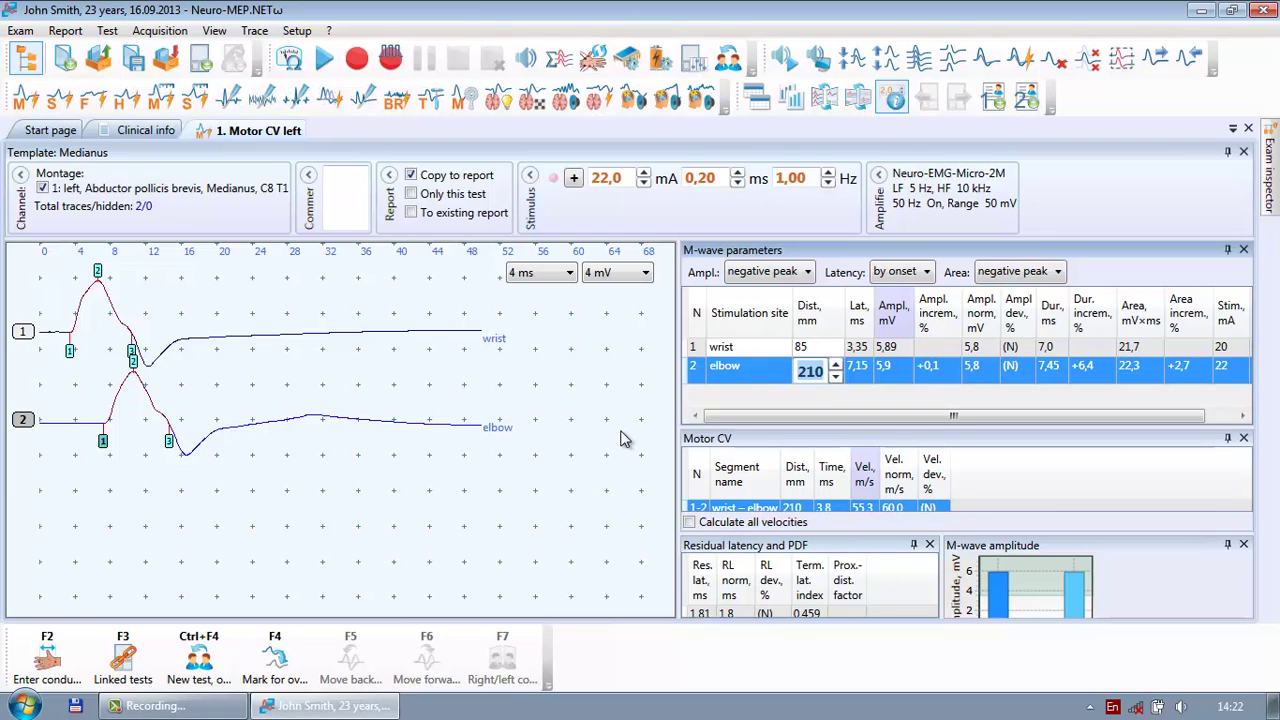
pyautogui.write('240')
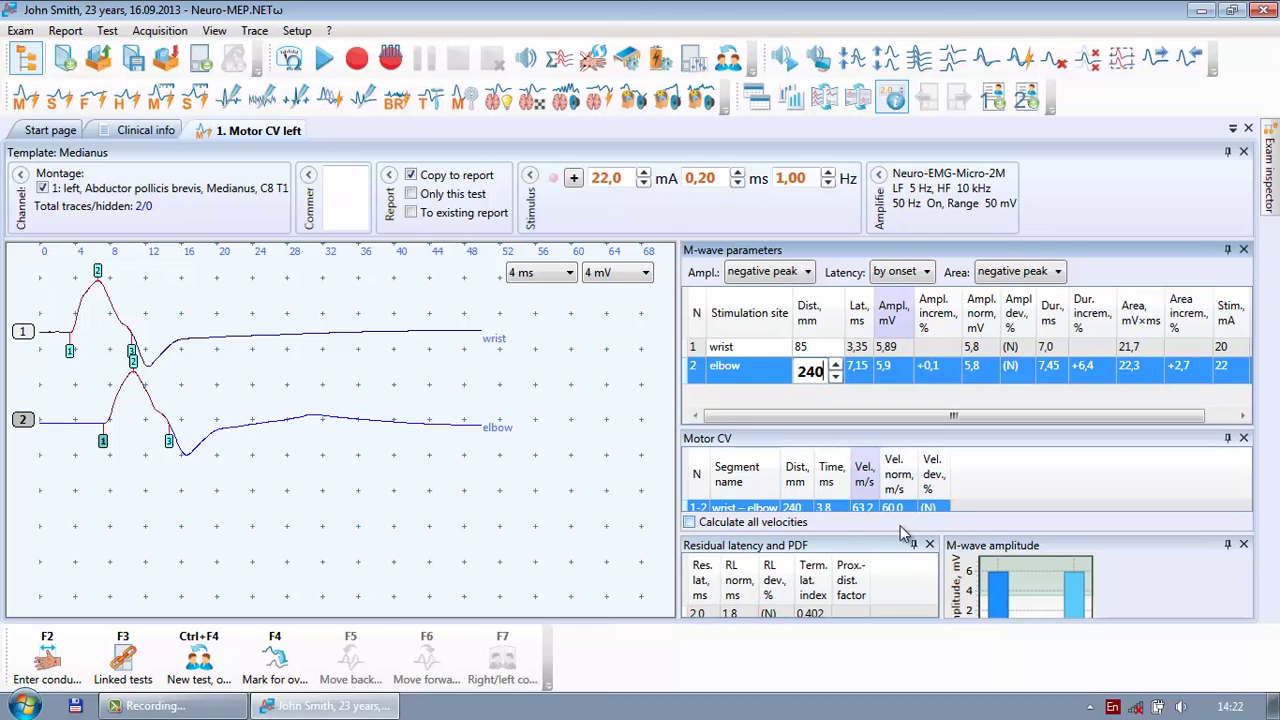
pyautogui.click(896, 462)
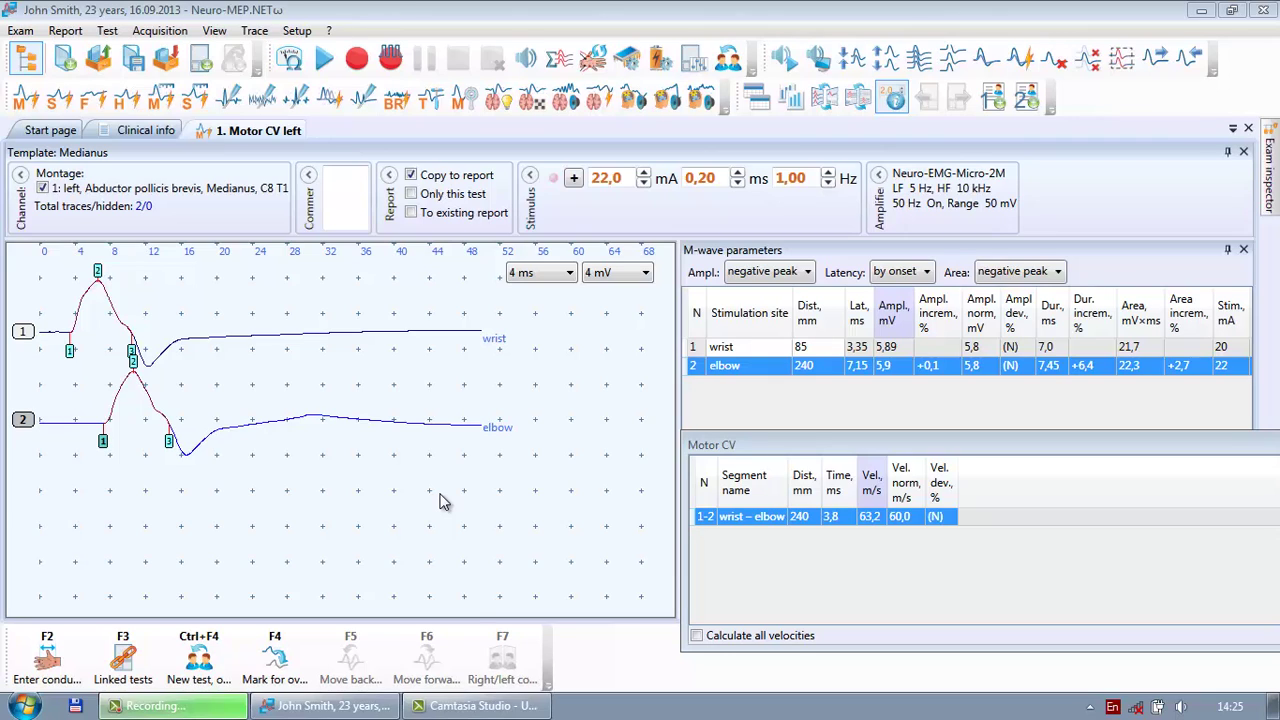
# Shift the wrist onset marker to 3,28 ms and check the markers under the magnifier.
pyautogui.click(71, 355)
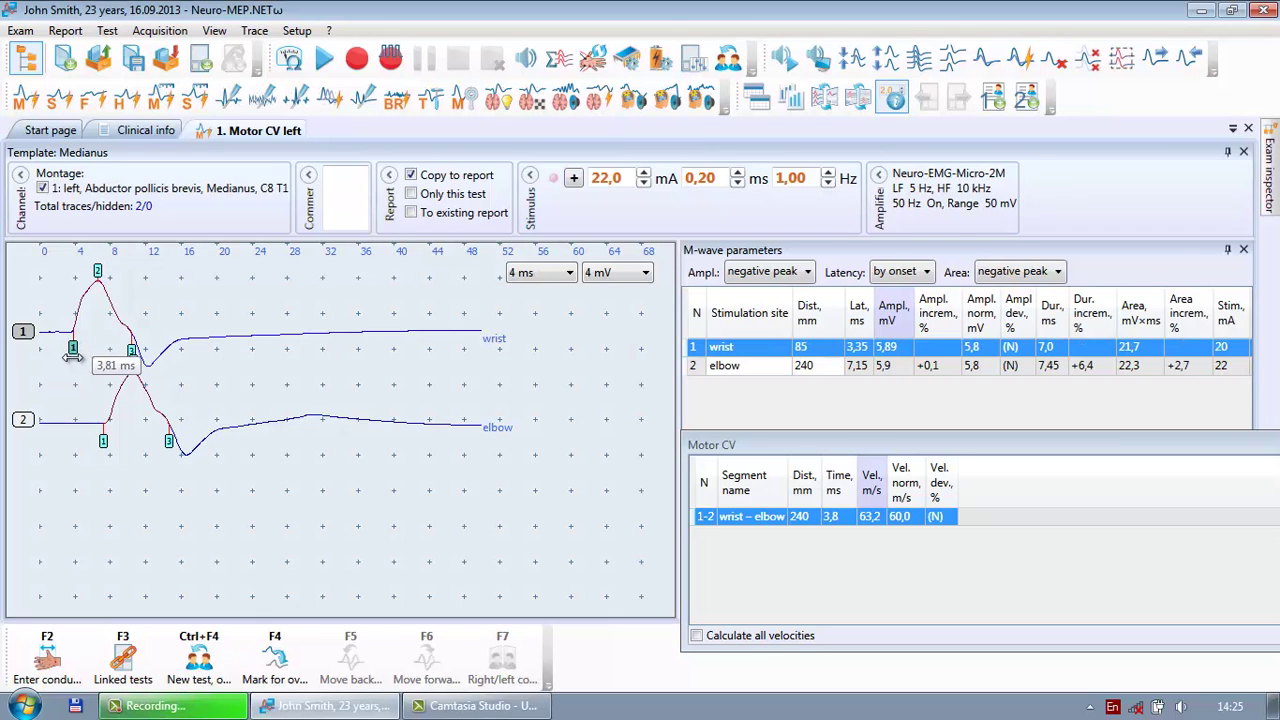
pyautogui.moveTo(71, 355); pyautogui.dragTo(68, 360)
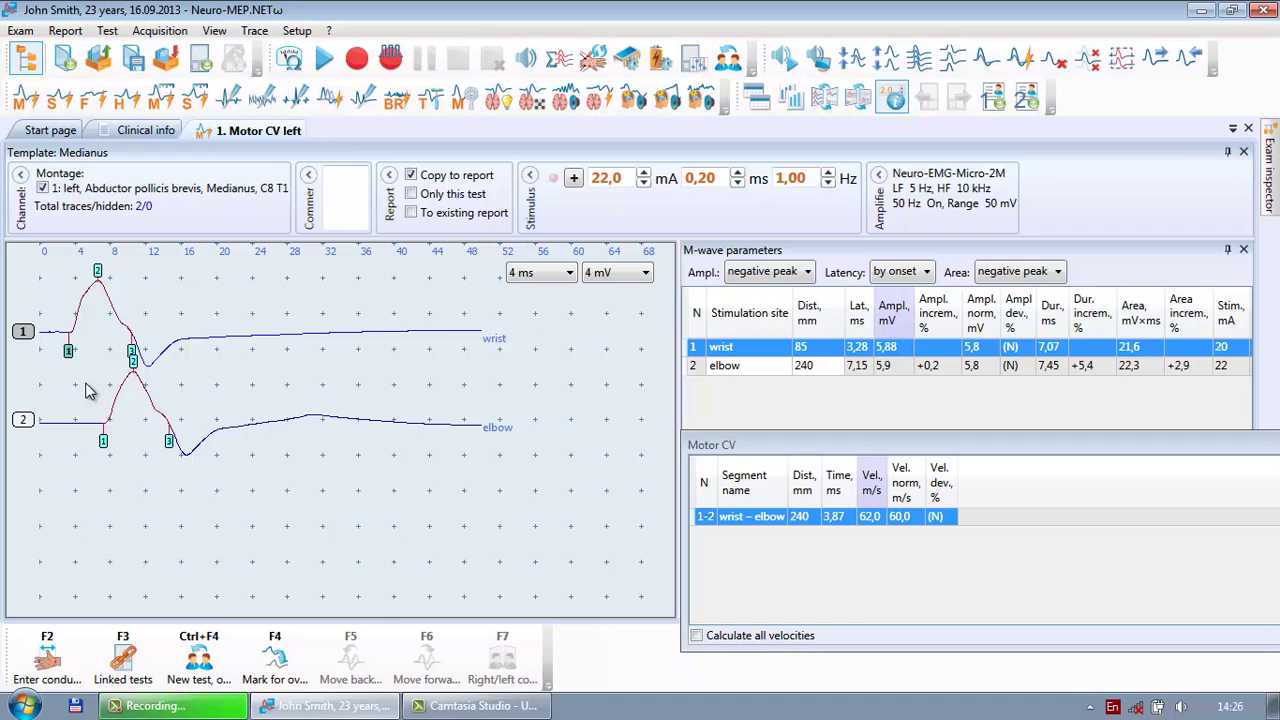
pyautogui.moveTo(87, 390)
pyautogui.mouseDown()
pyautogui.moveTo(100, 345)
pyautogui.moveTo(165, 362)
pyautogui.moveTo(111, 334)
pyautogui.mouseUp()
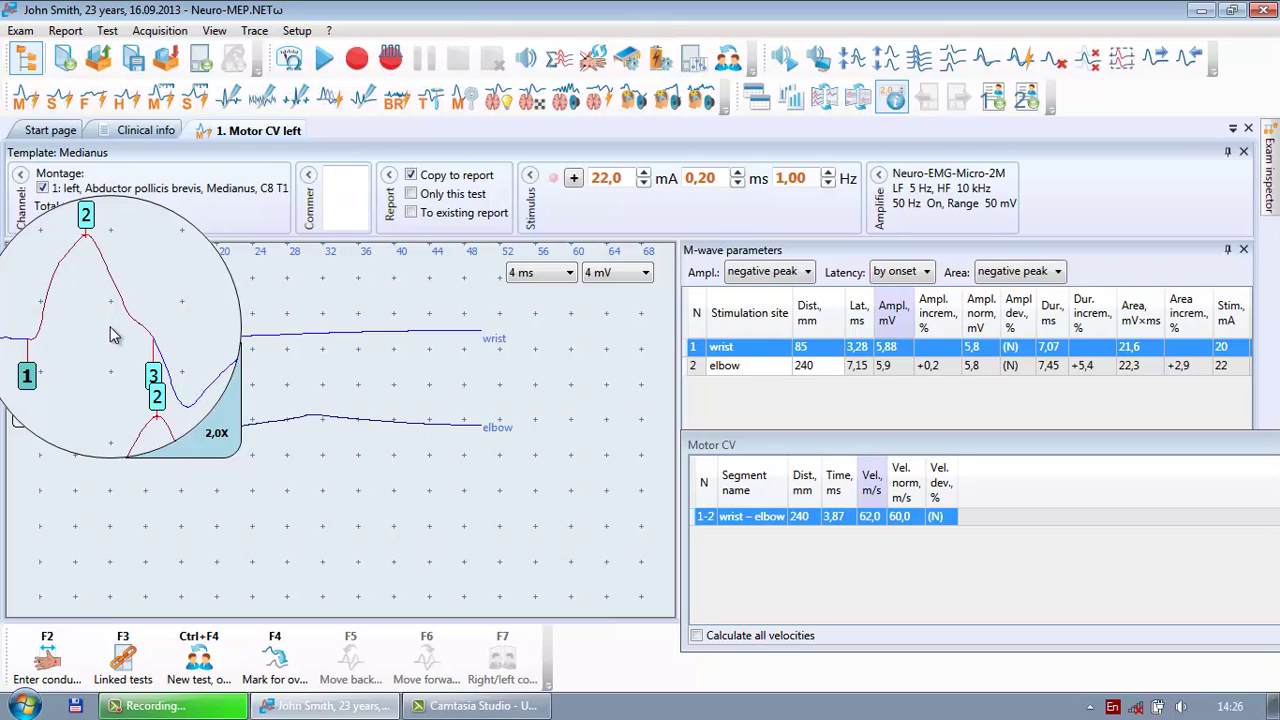